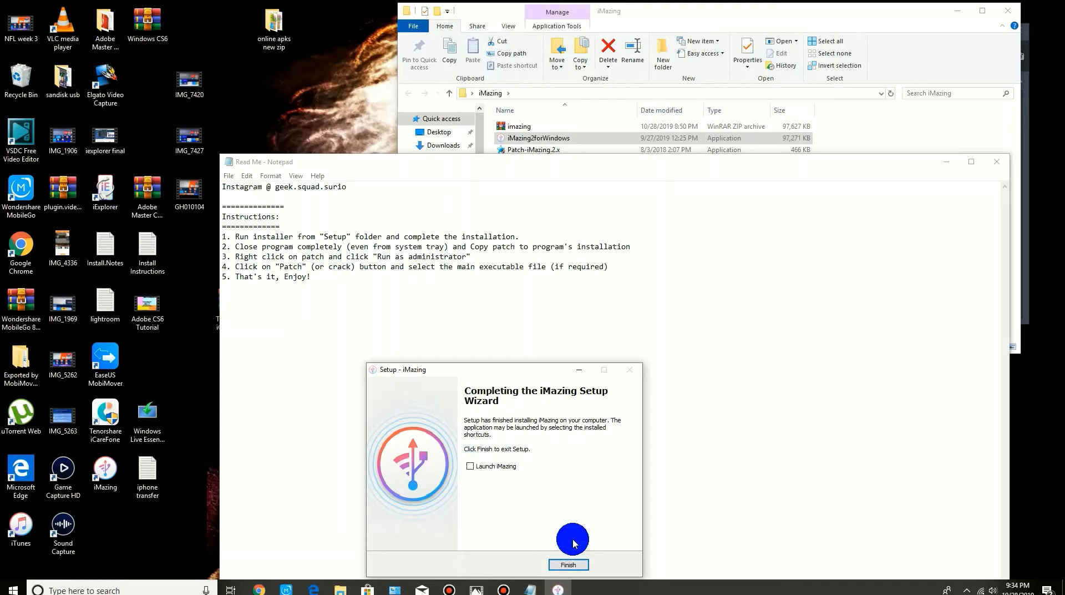
Step: Exit the iMazing setup wizard without launching the program and check the system tray for a running instance
{"action": "left_click", "coordinate": [567, 563]}
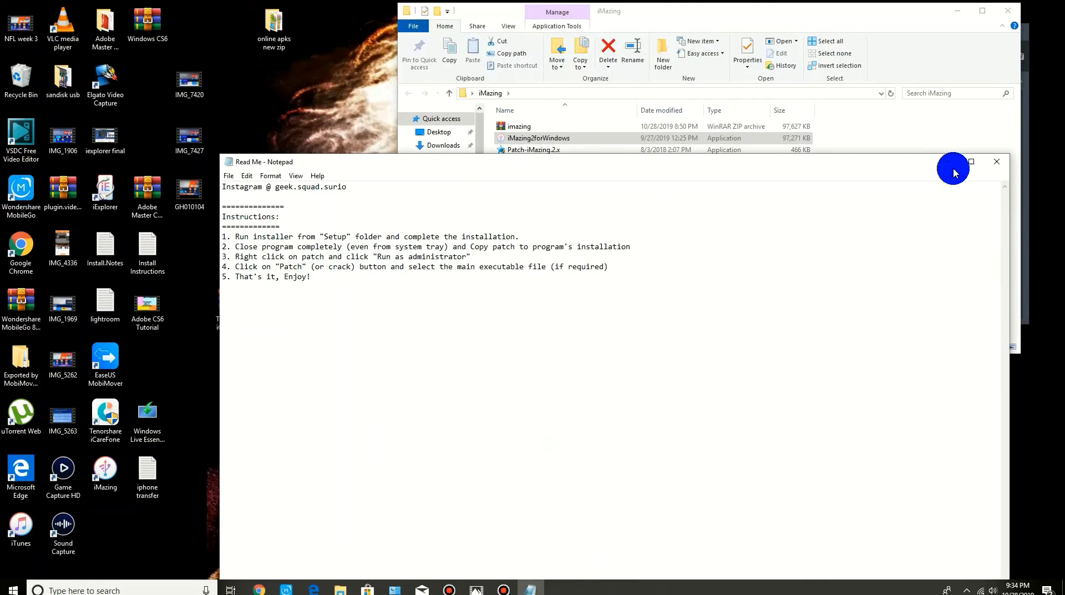
{"action": "left_click", "coordinate": [966, 589]}
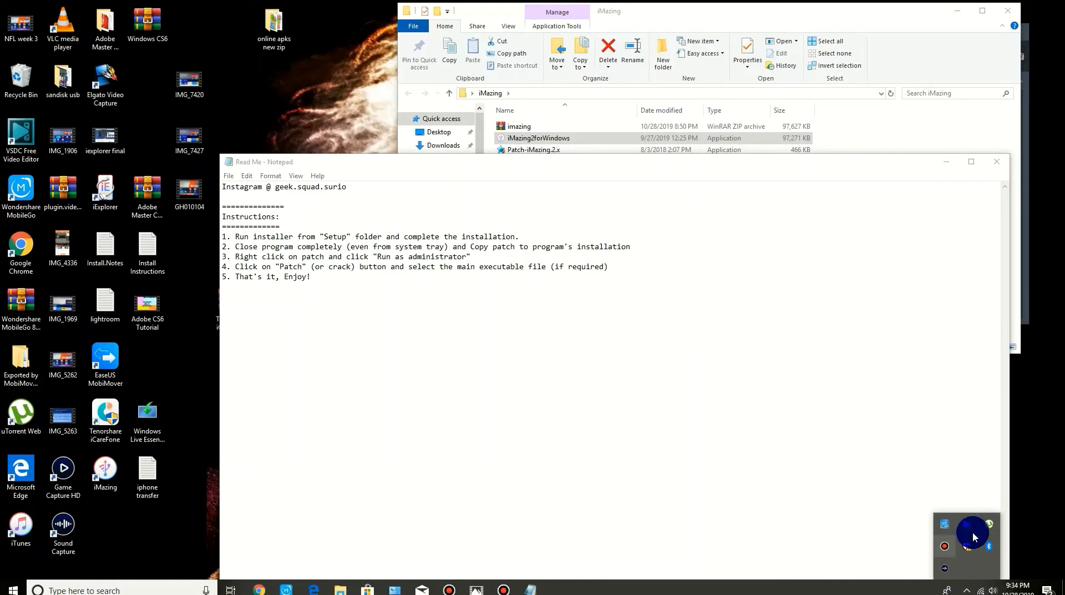
{"action": "left_click", "coordinate": [727, 449]}
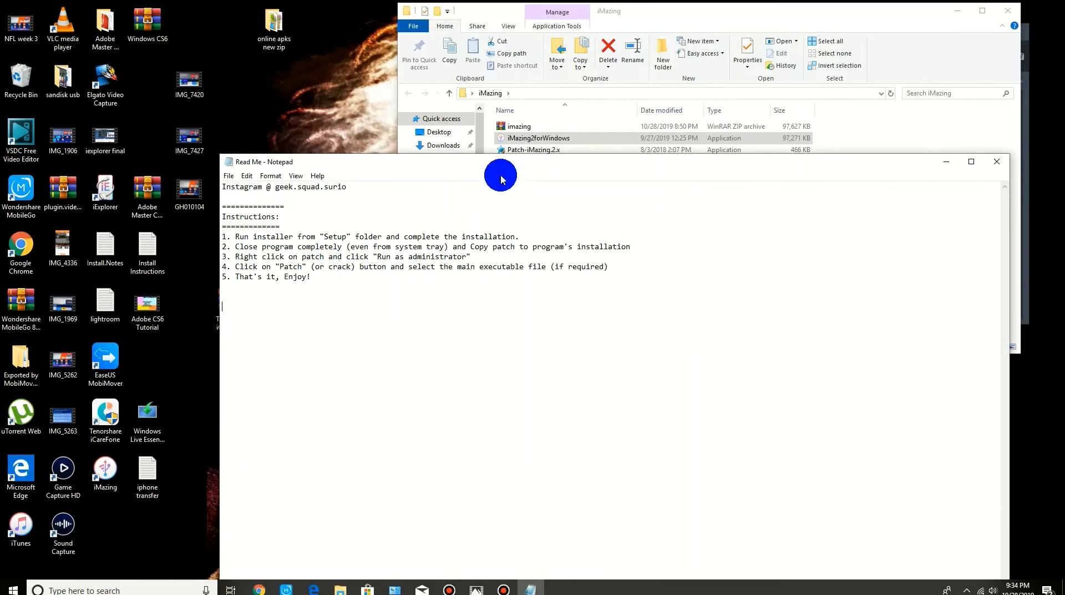
Step: Copy the Patch-iMazing.2.x application file and bring the Read Me instructions back to the front
{"action": "left_click", "coordinate": [537, 148]}
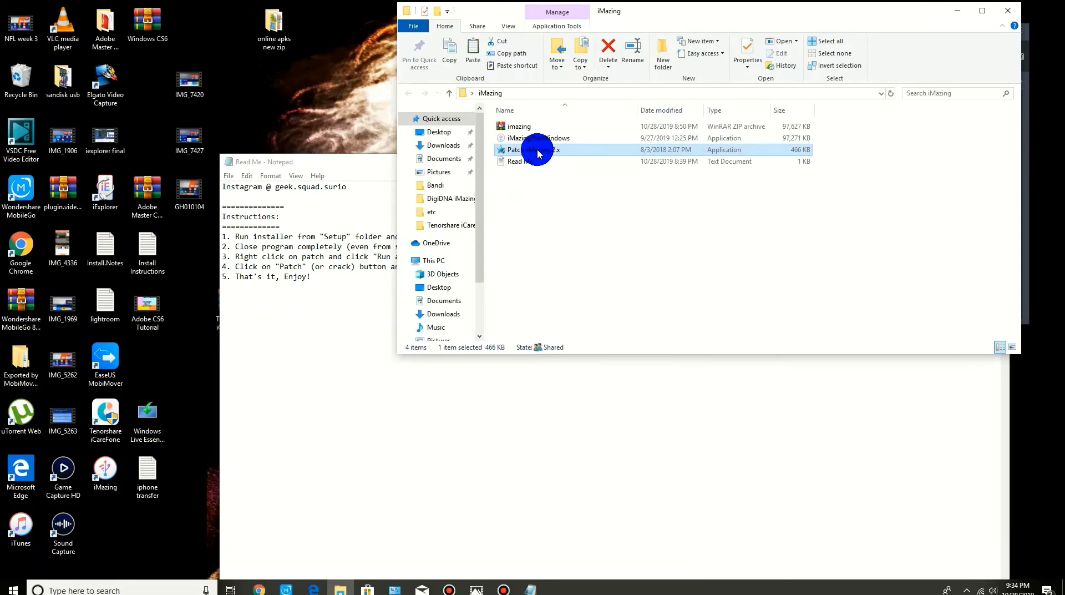
{"action": "right_click", "coordinate": [538, 153]}
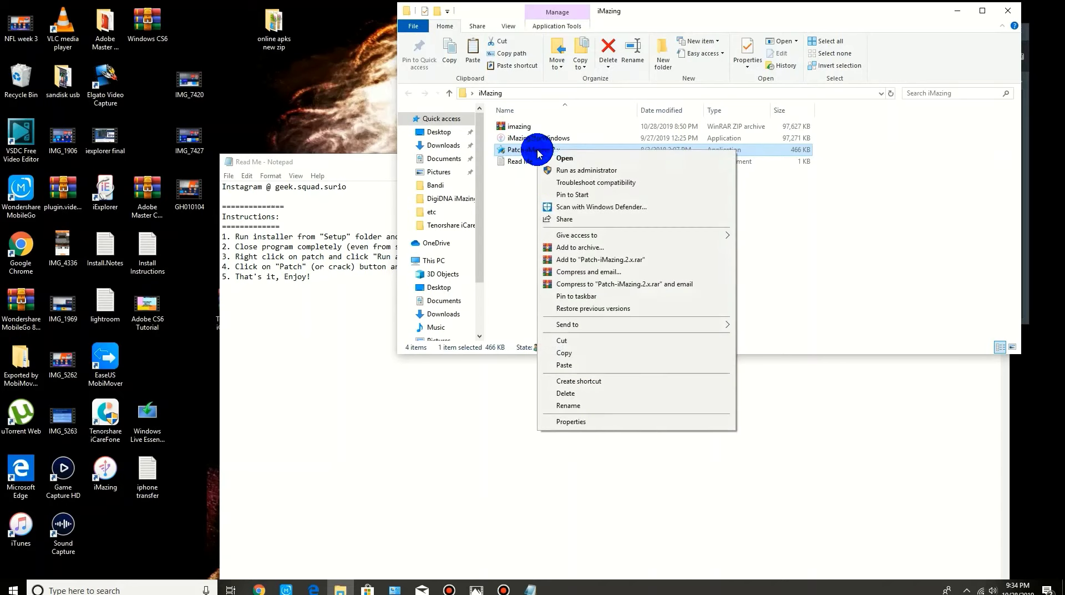
{"action": "left_click", "coordinate": [570, 353]}
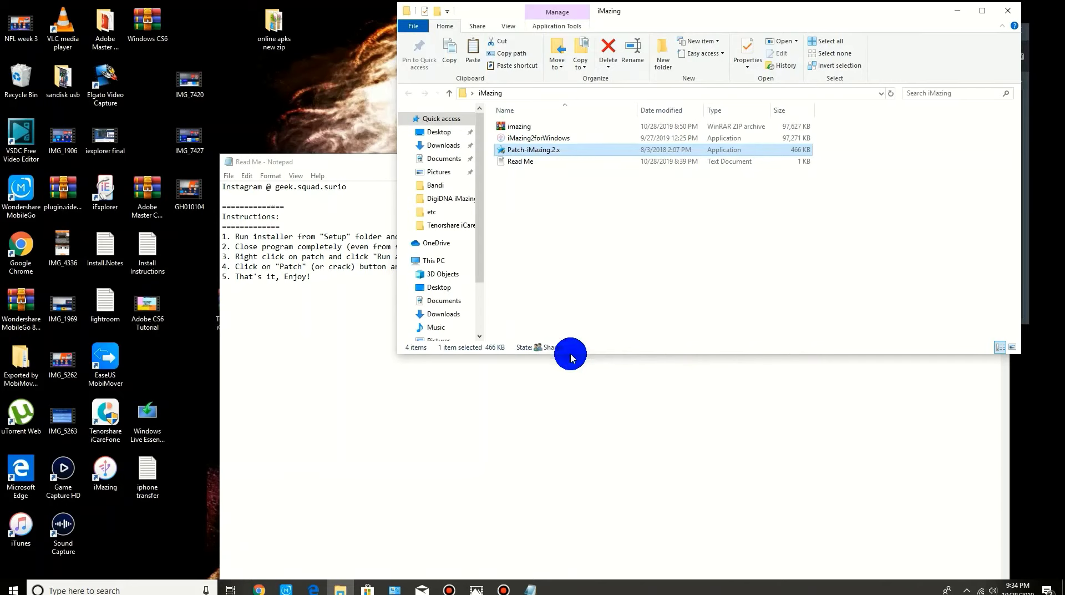
{"action": "left_click", "coordinate": [349, 160]}
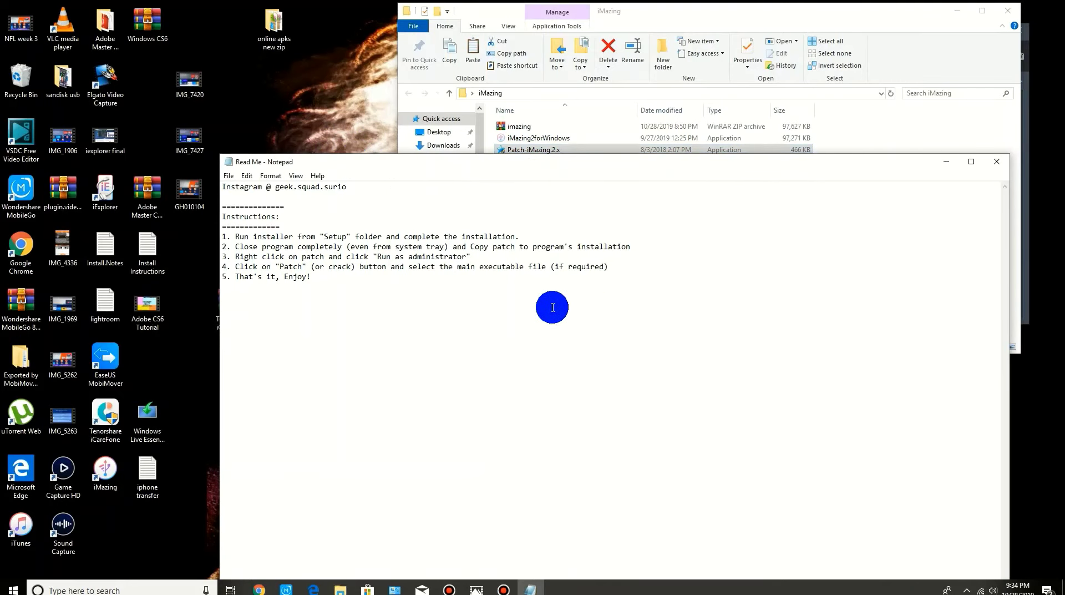
Step: Return to the file explorer window and open Local Disk (C:) from This PC
{"action": "left_click", "coordinate": [337, 589]}
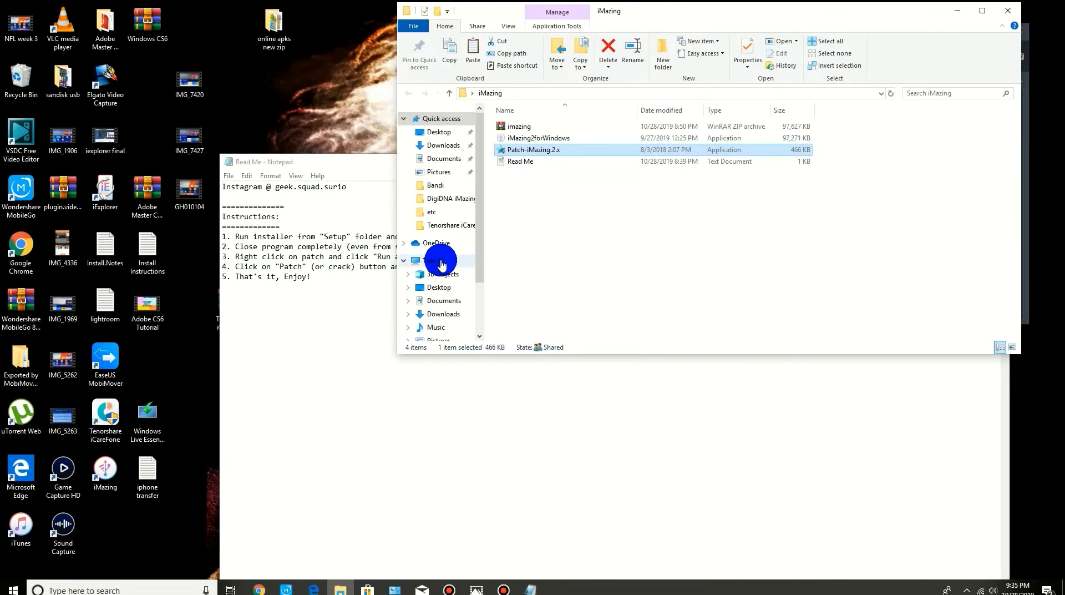
{"action": "left_click", "coordinate": [435, 262]}
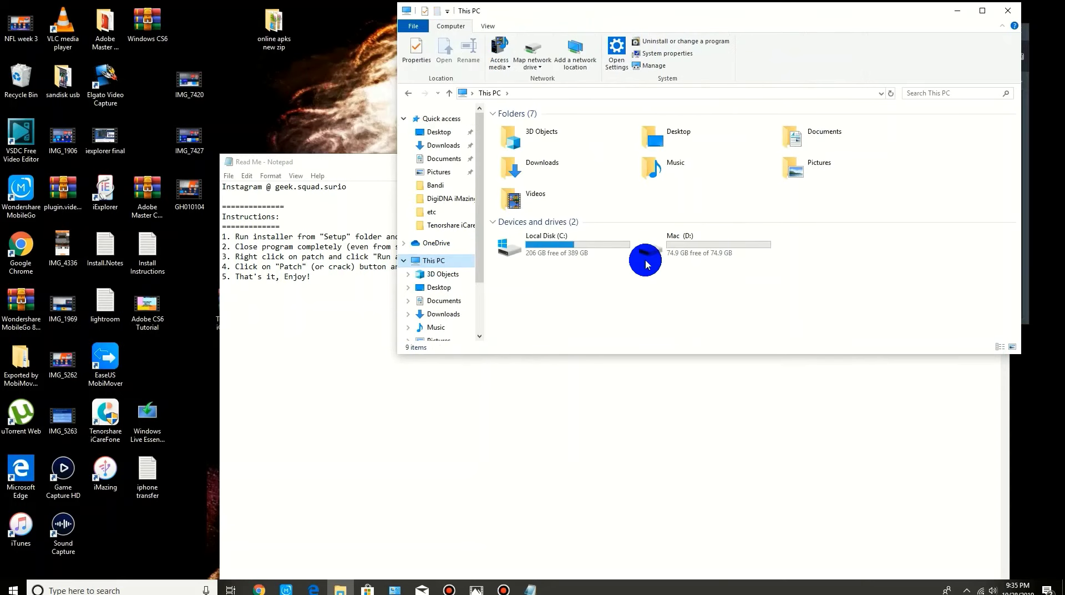
{"action": "double_click", "coordinate": [552, 252]}
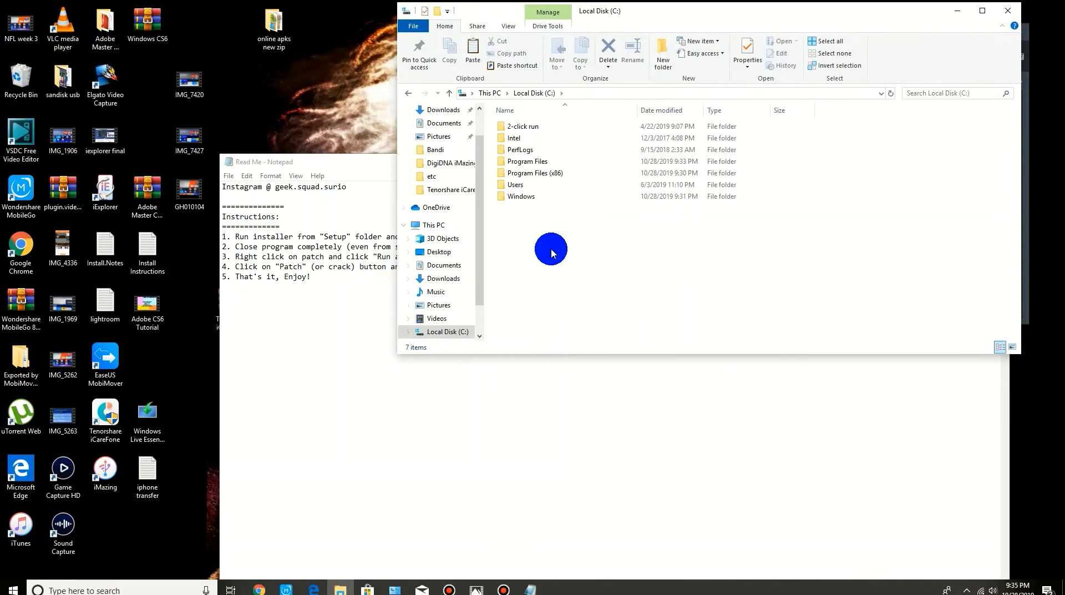
Step: Look through Program Files (x86) for the iMazing installation folder, then go back to Local Disk (C:)
{"action": "double_click", "coordinate": [535, 173]}
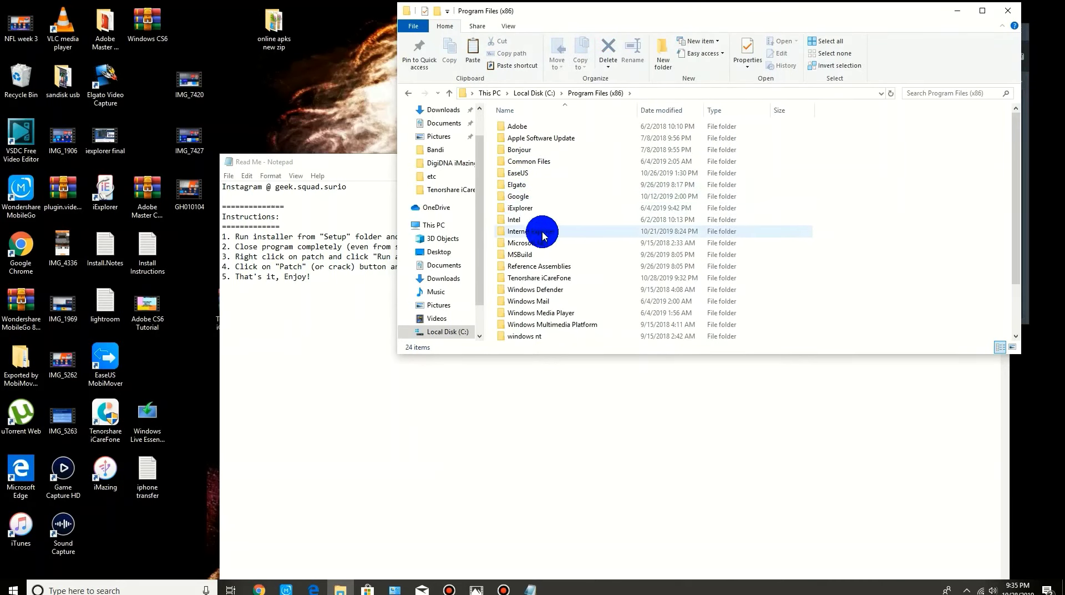
{"action": "scroll", "coordinate": [540, 254], "scroll_direction": "down", "scroll_amount": 2}
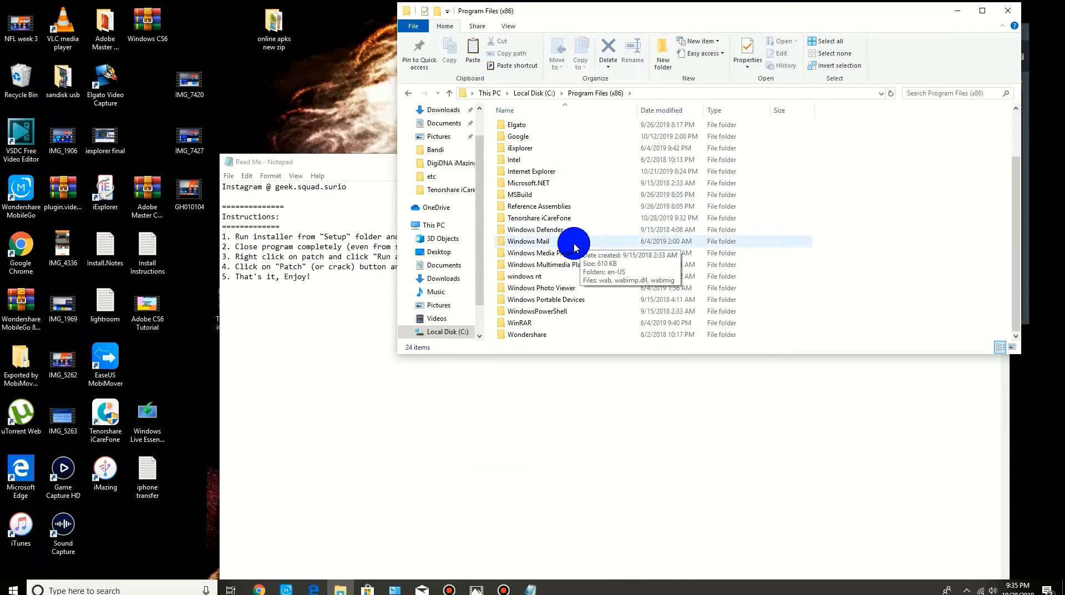
{"action": "left_click_drag", "start_coordinate": [1015, 238], "coordinate": [1013, 179]}
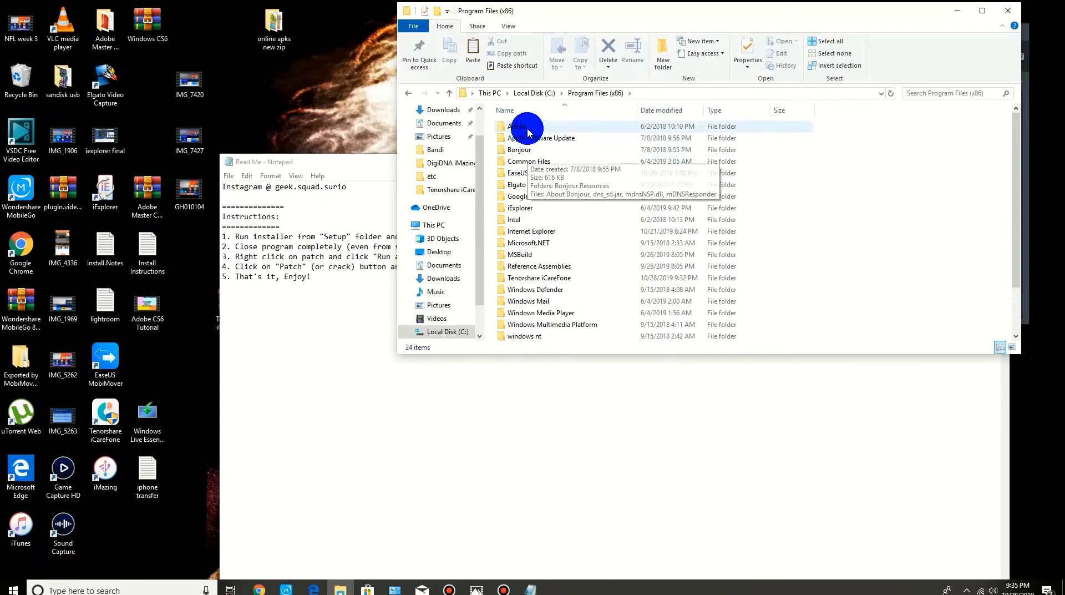
{"action": "left_click", "coordinate": [409, 93]}
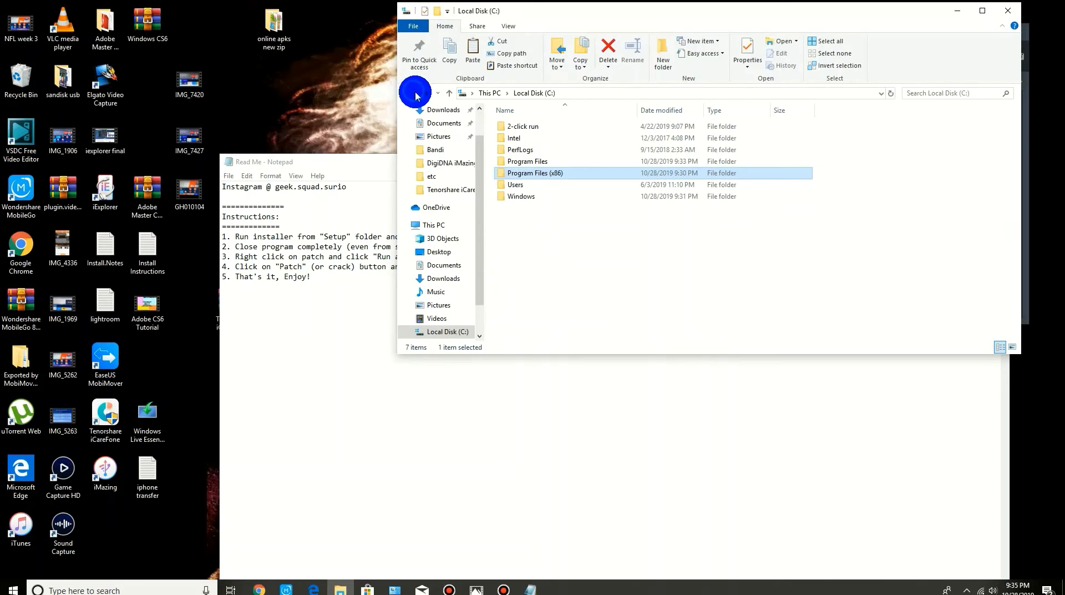
Step: Open the iMazing installation folder under Program Files > DigiDNA
{"action": "double_click", "coordinate": [530, 161]}
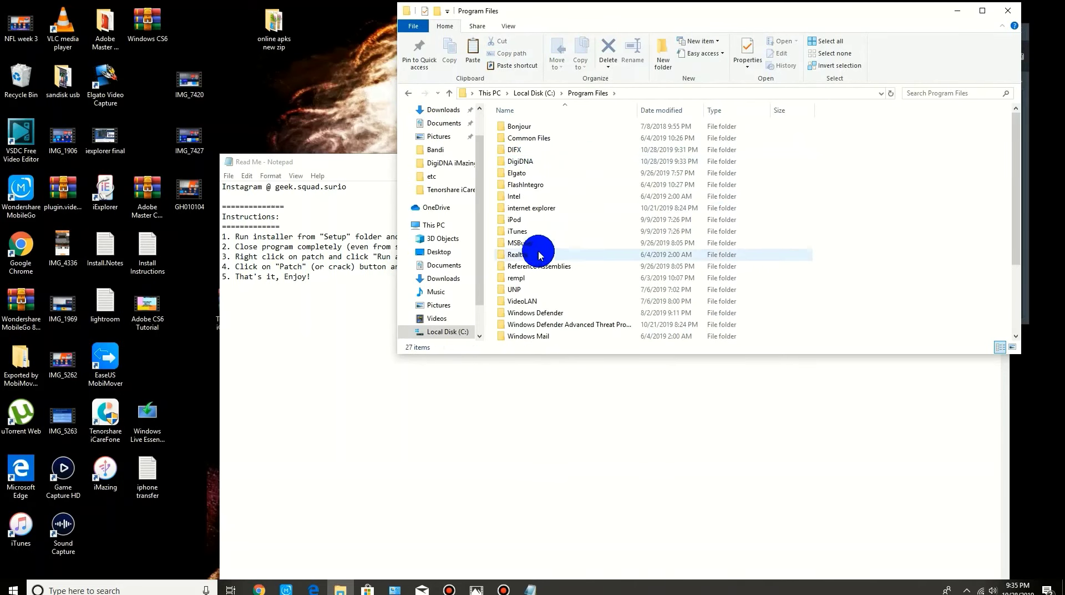
{"action": "scroll", "coordinate": [540, 255], "scroll_direction": "down", "scroll_amount": 3}
{"action": "scroll", "coordinate": [540, 256], "scroll_direction": "up", "scroll_amount": 3}
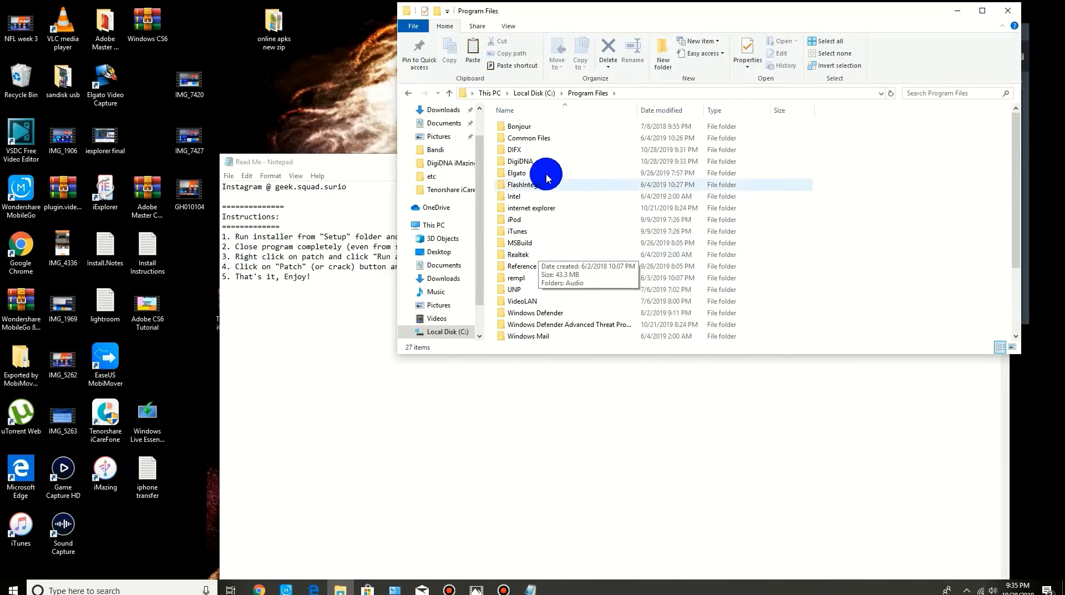
{"action": "double_click", "coordinate": [516, 162]}
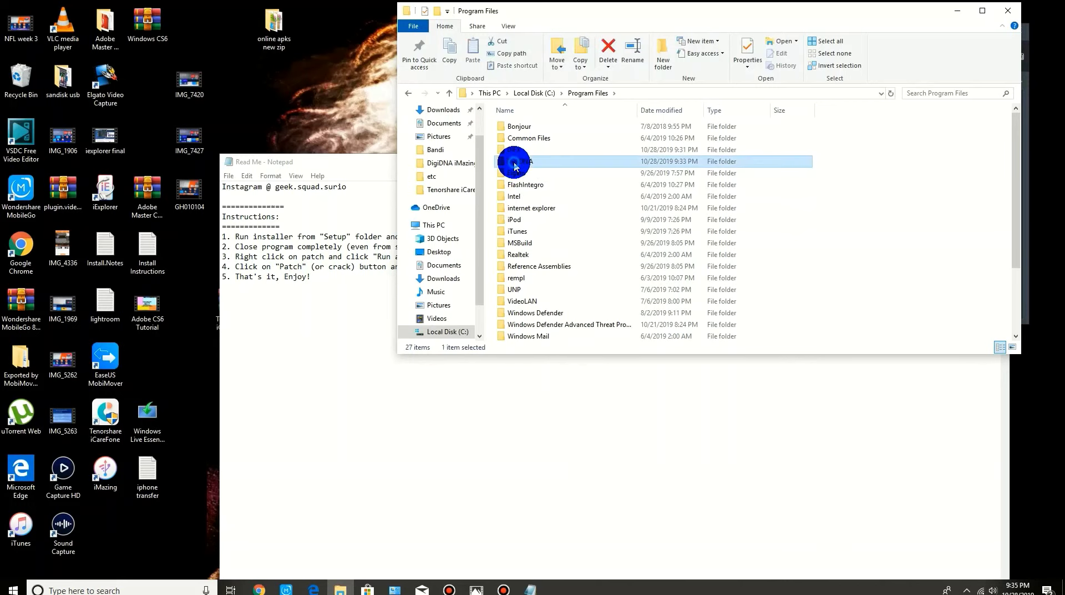
{"action": "double_click", "coordinate": [515, 126]}
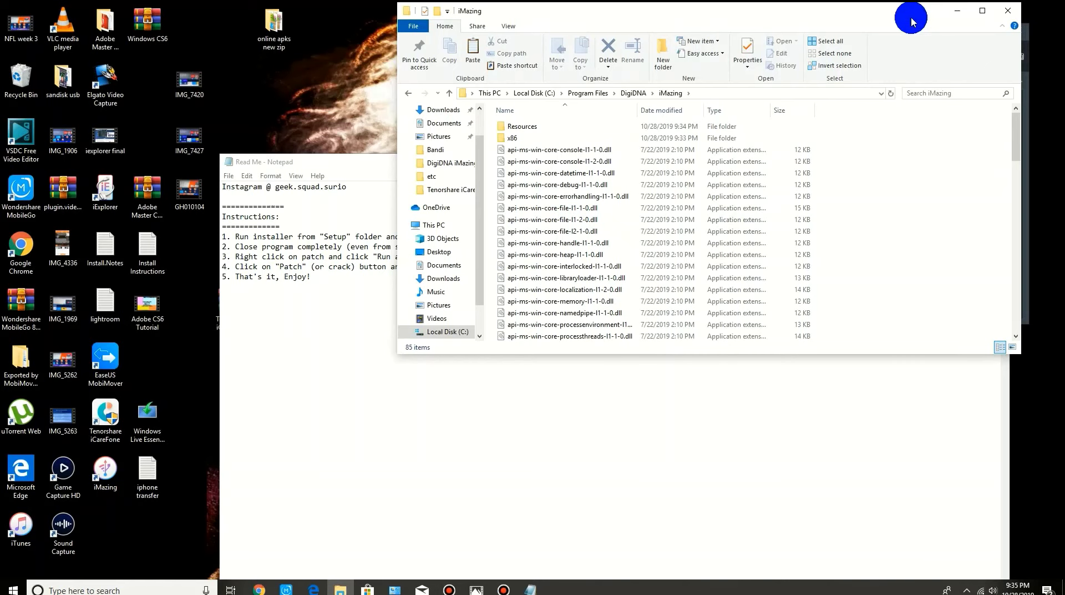
Step: Paste the copied patch file into the iMazing installation folder, granting administrator permission
{"action": "left_click_drag", "start_coordinate": [906, 16], "coordinate": [707, 16]}
{"action": "left_click_drag", "start_coordinate": [815, 126], "coordinate": [816, 264]}
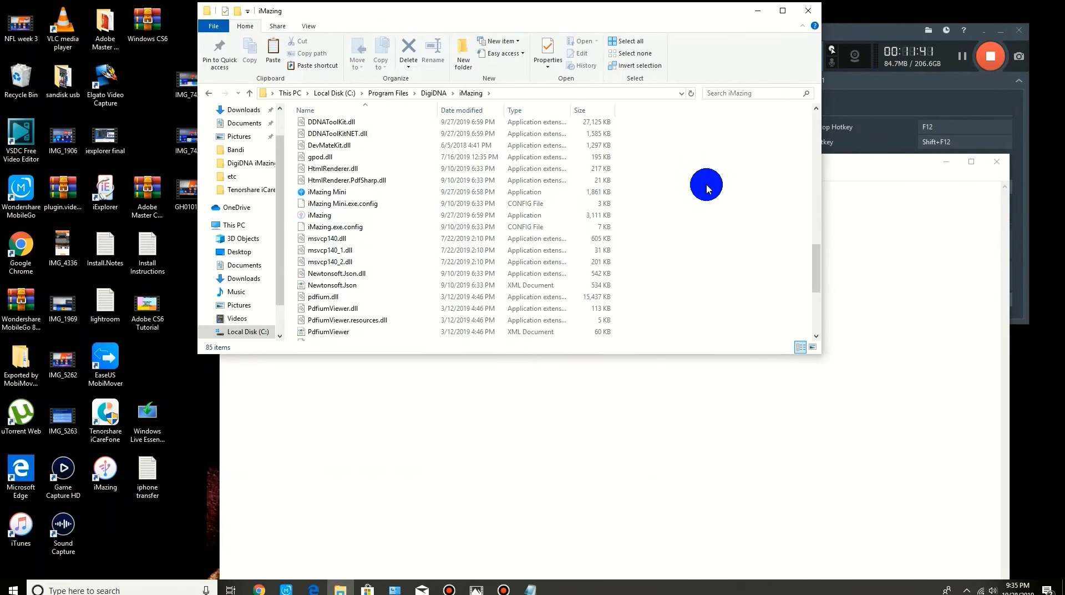
{"action": "right_click", "coordinate": [708, 188]}
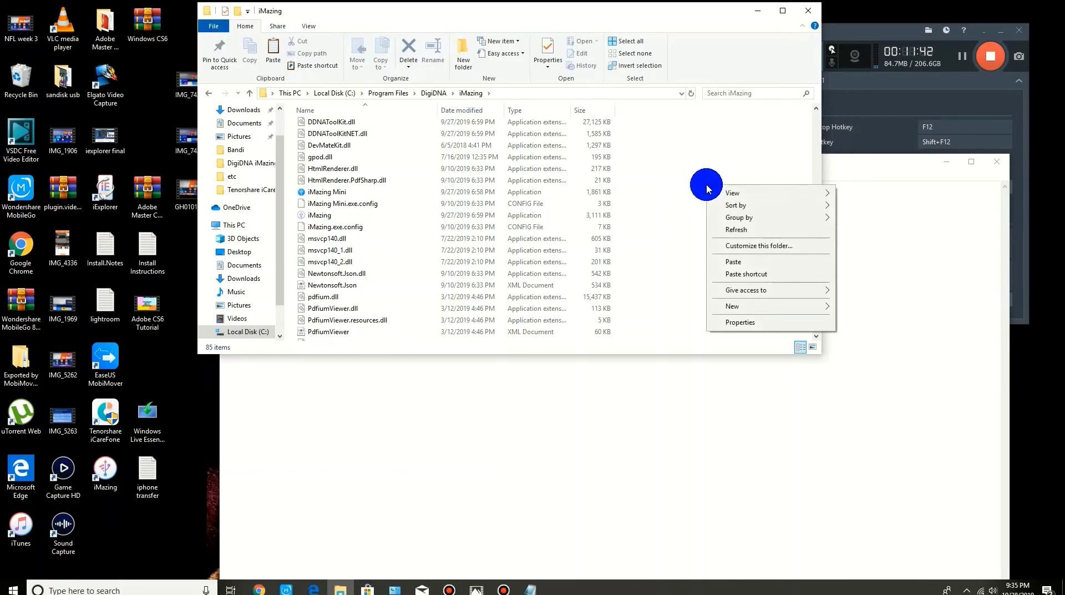
{"action": "left_click", "coordinate": [734, 261]}
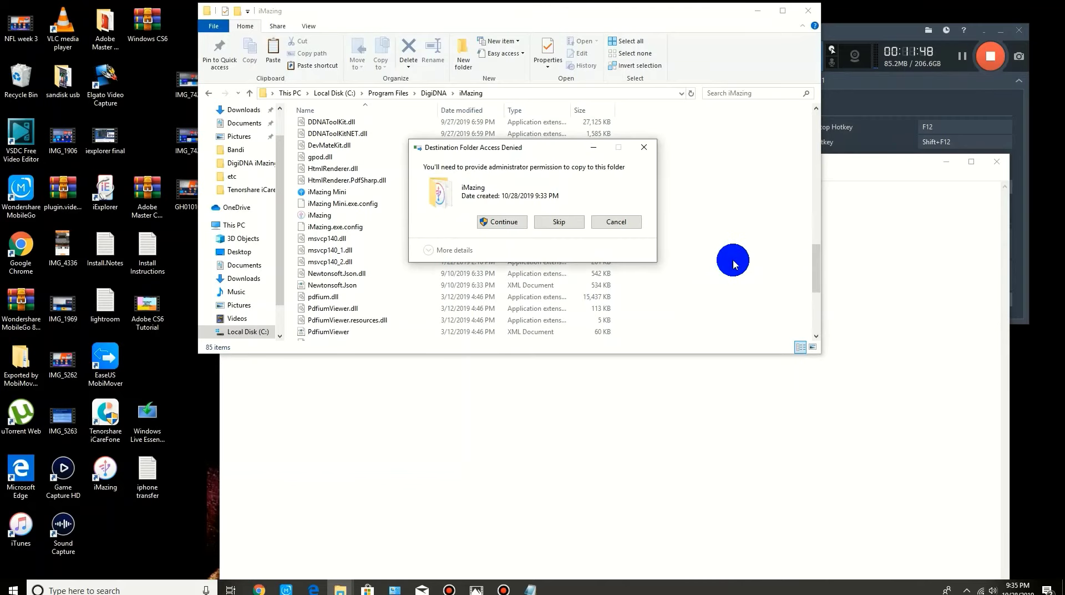
{"action": "left_click", "coordinate": [500, 222]}
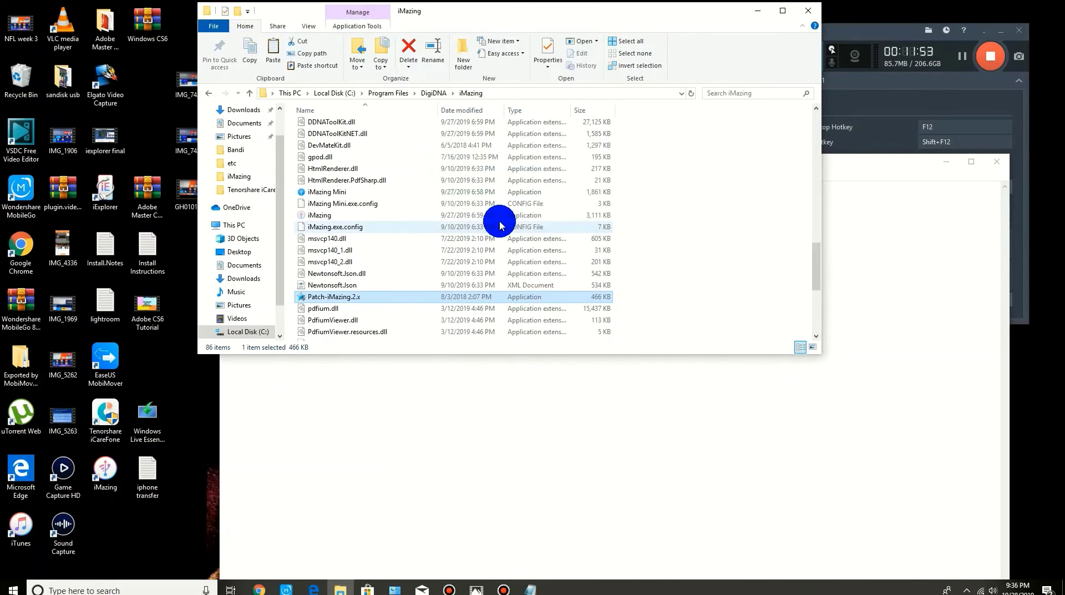
Step: Run Patch-iMazing.2.x as administrator, apply the patch with Backup enabled, and close the patcher
{"action": "left_click", "coordinate": [336, 298]}
{"action": "right_click", "coordinate": [336, 298]}
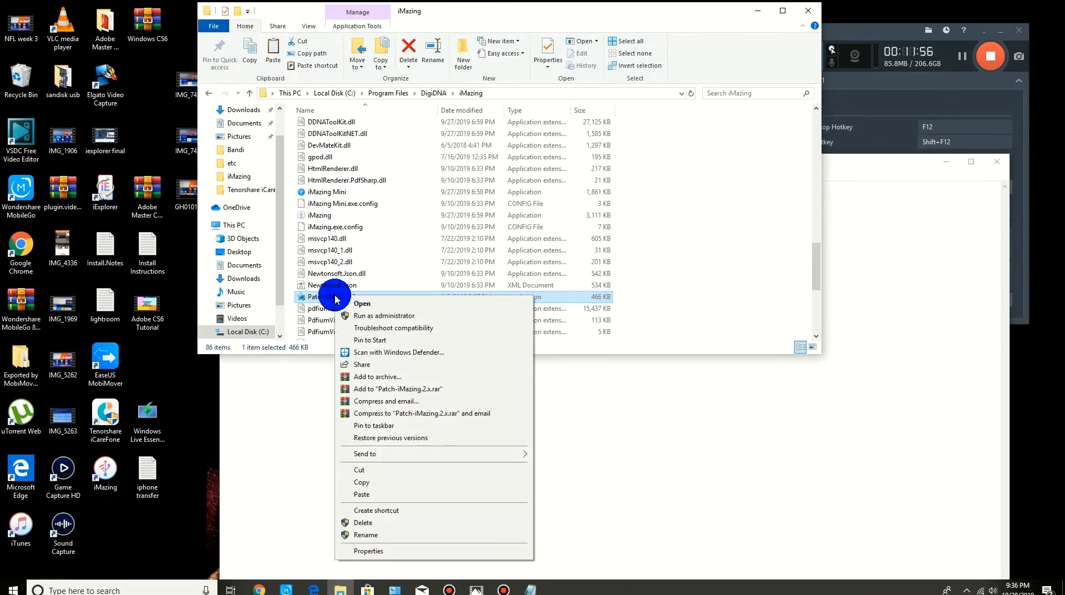
{"action": "left_click", "coordinate": [398, 319]}
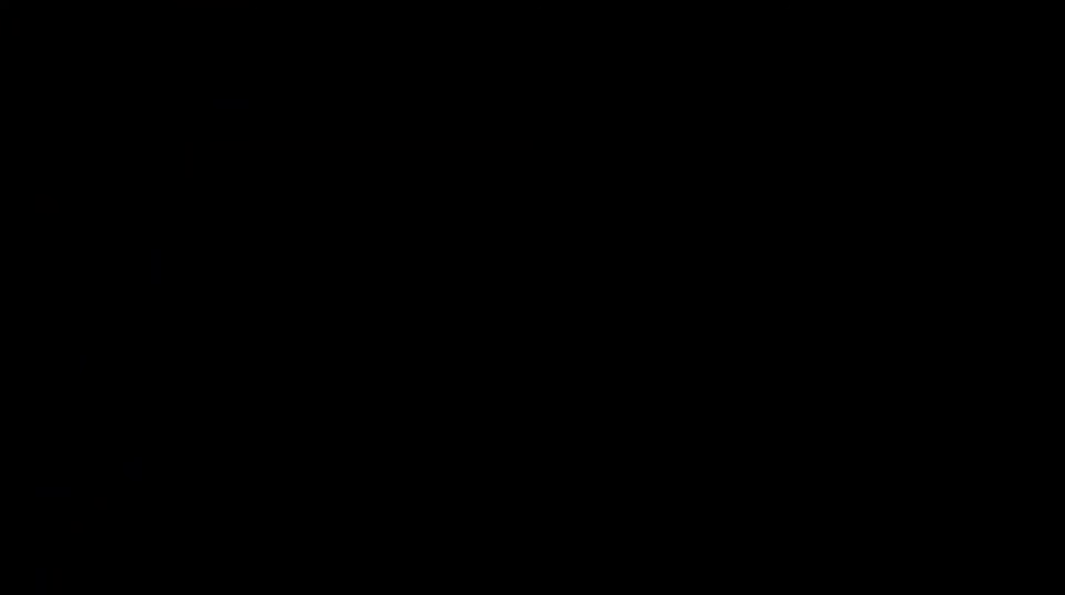
{"action": "left_click", "coordinate": [461, 372]}
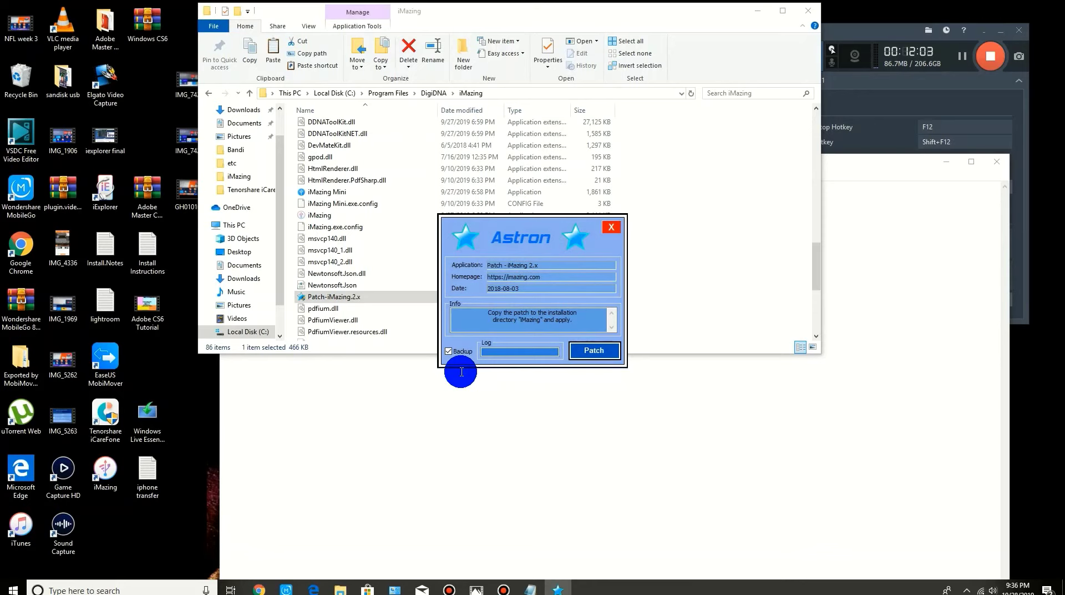
{"action": "left_click", "coordinate": [598, 355]}
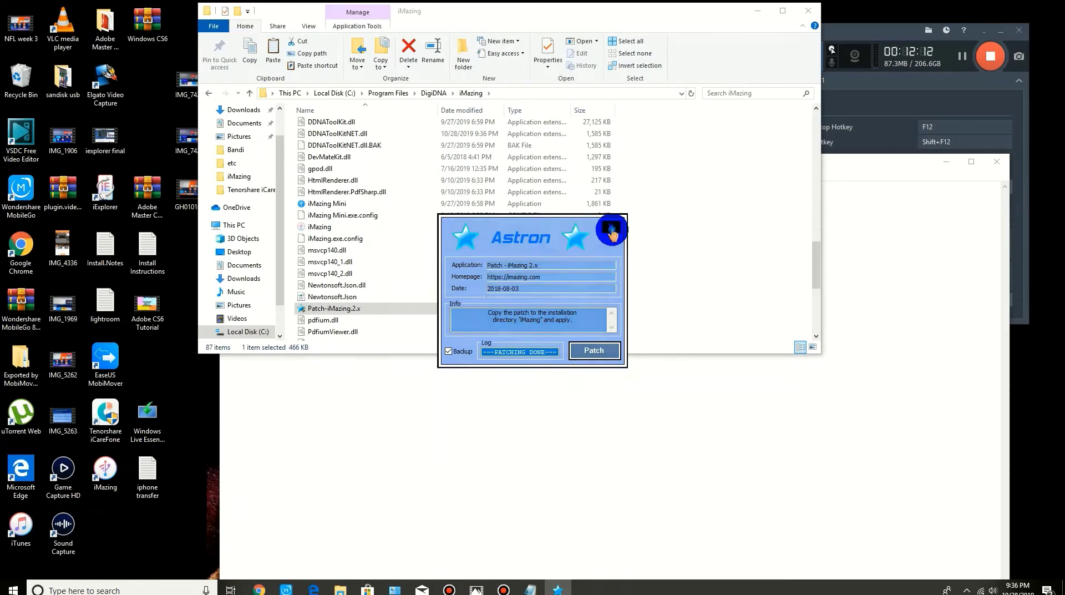
{"action": "left_click", "coordinate": [612, 232]}
Step: Close the iMazing folder and Read Me windows and launch iMazing from the desktop
{"action": "left_click", "coordinate": [809, 11]}
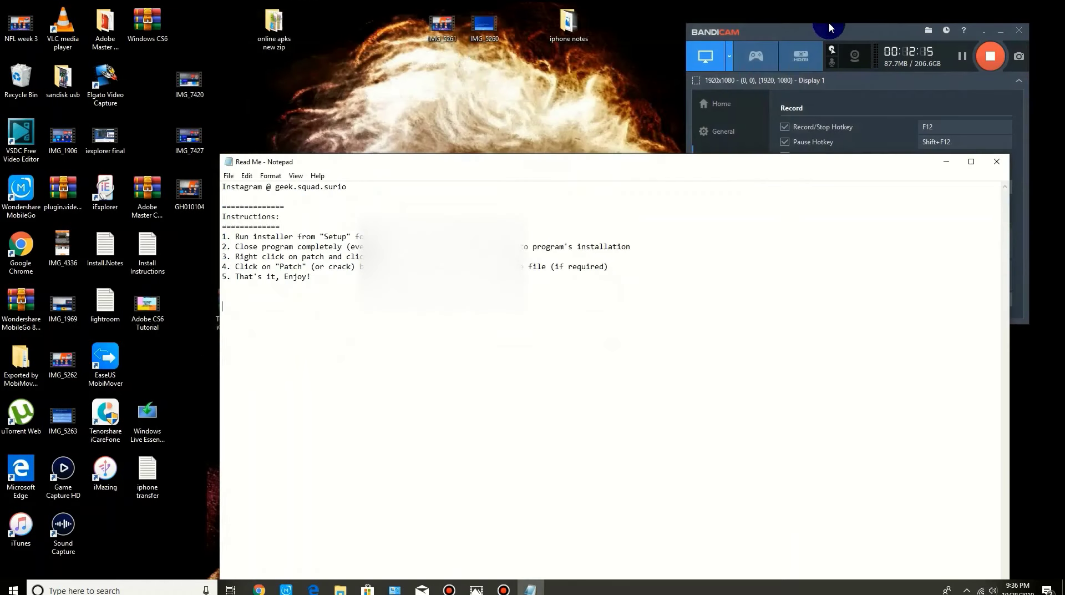
{"action": "left_click", "coordinate": [997, 162]}
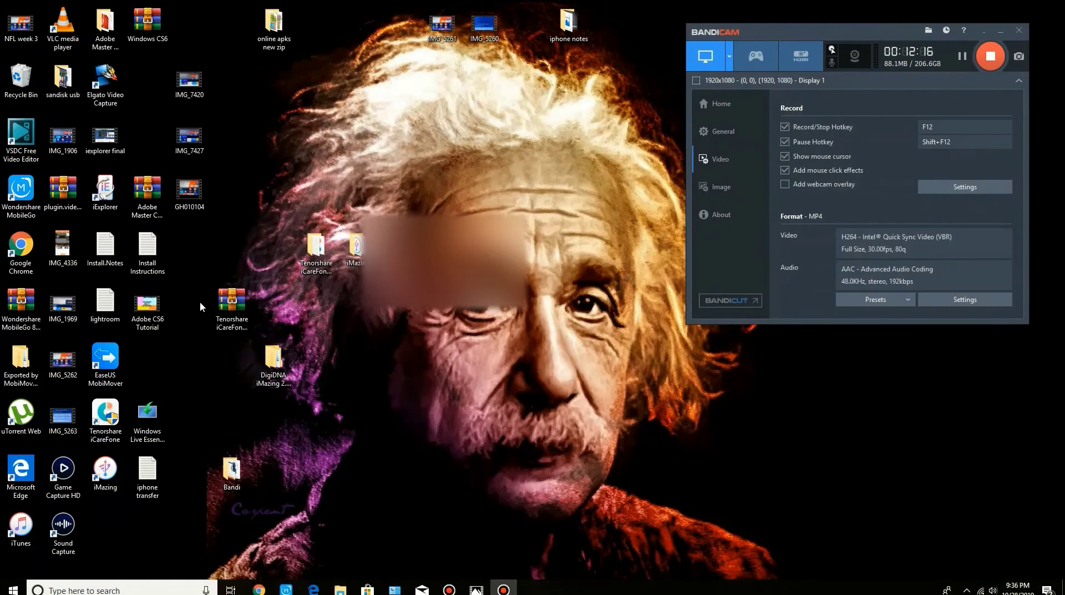
{"action": "double_click", "coordinate": [108, 471]}
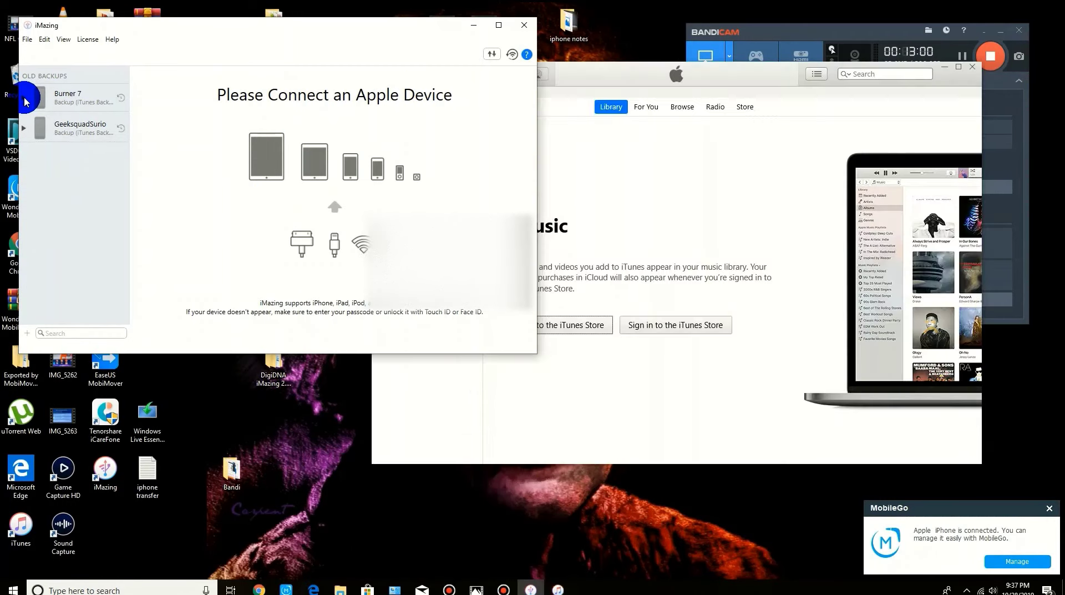
Step: Open the Burner 7 backup in iMazing to view its contents, dismiss the library disk warning, and reposition the window
{"action": "left_click", "coordinate": [25, 101]}
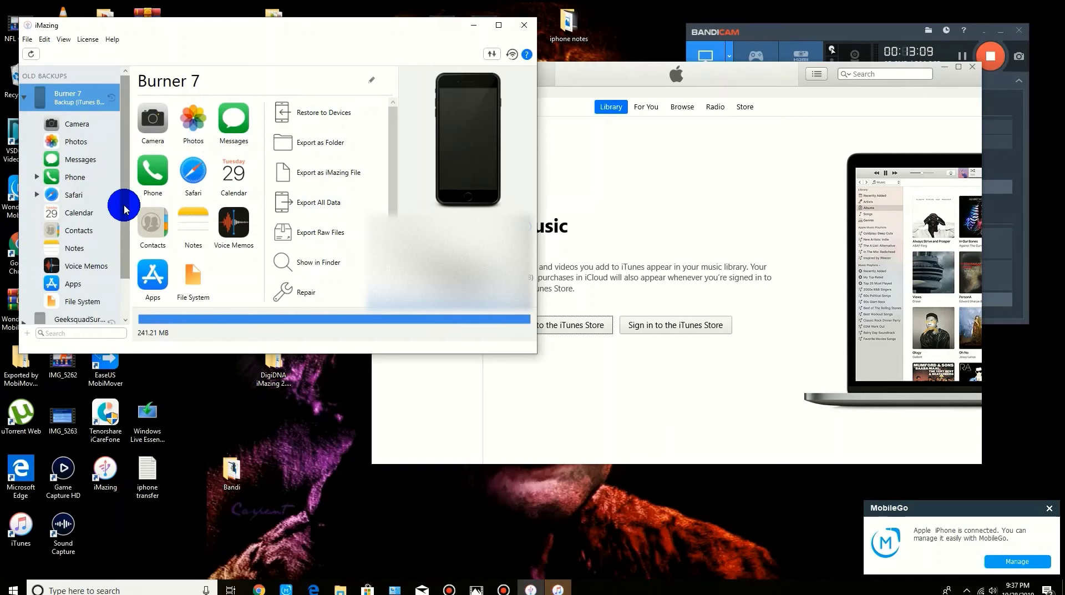
{"action": "scroll", "coordinate": [122, 249], "scroll_direction": "down", "scroll_amount": 3}
{"action": "left_click", "coordinate": [107, 303]}
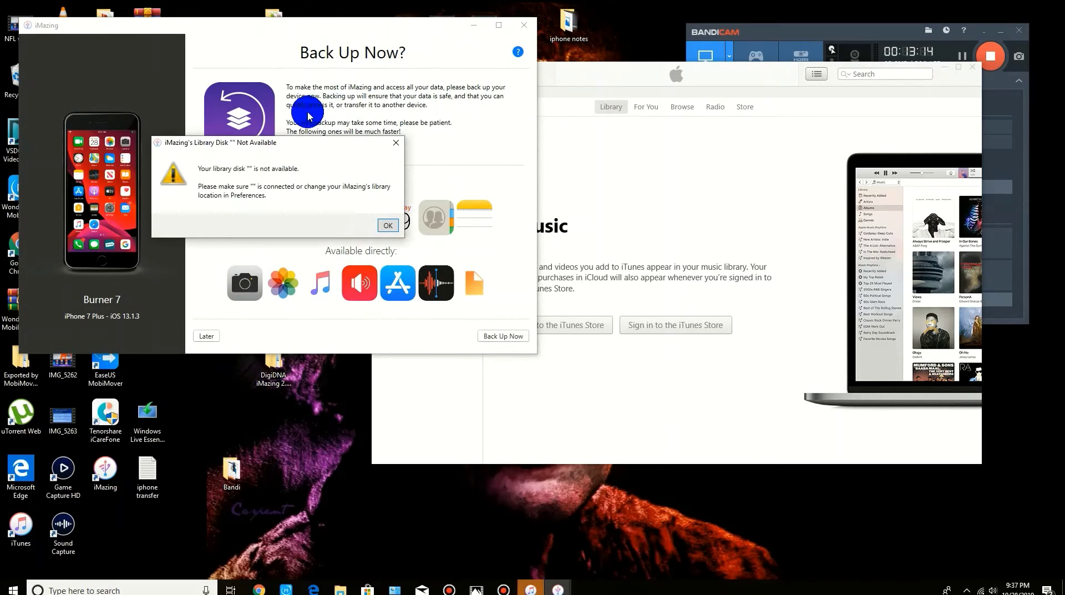
{"action": "left_click", "coordinate": [396, 146]}
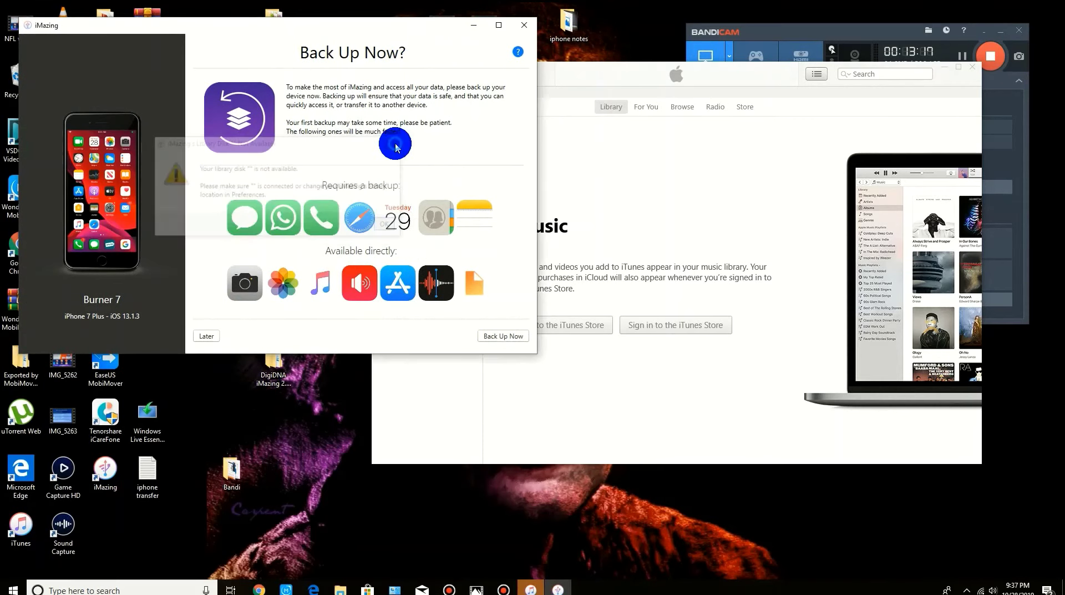
{"action": "left_click_drag", "start_coordinate": [447, 34], "coordinate": [504, 40]}
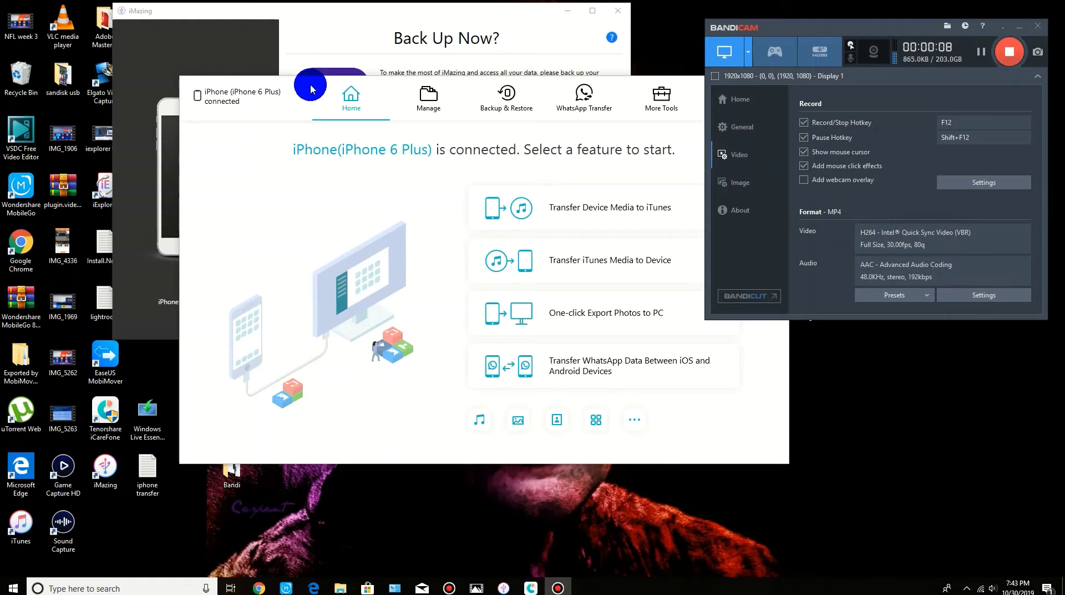
{"action": "left_click_drag", "start_coordinate": [311, 88], "coordinate": [308, 92]}
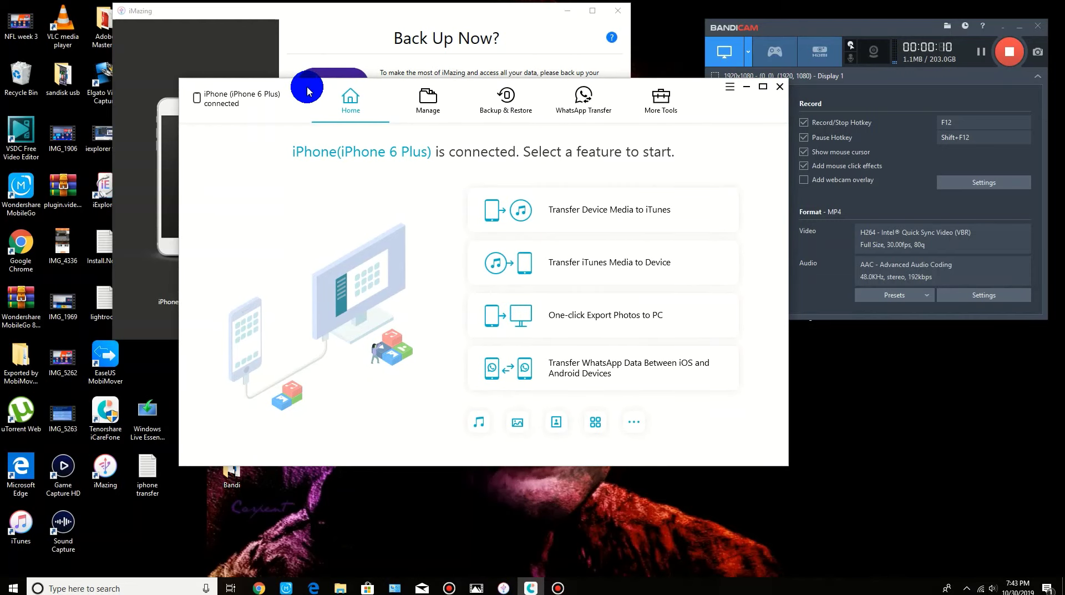
{"action": "left_click", "coordinate": [312, 83]}
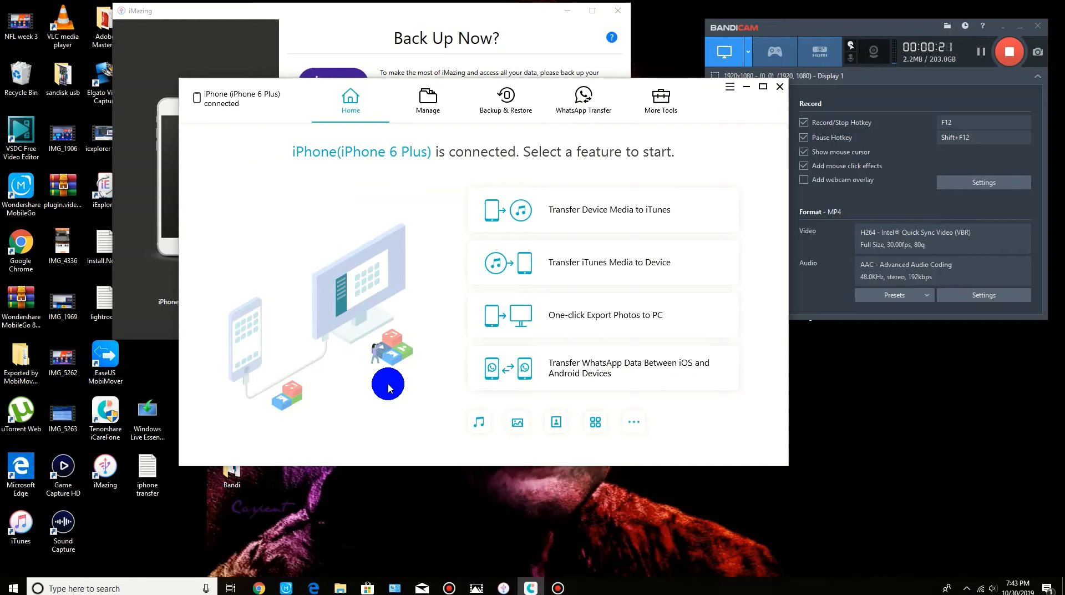
Step: Start the one-click photo export from the iPhone 6 Plus to the PC and cancel it partway through
{"action": "left_click", "coordinate": [573, 324]}
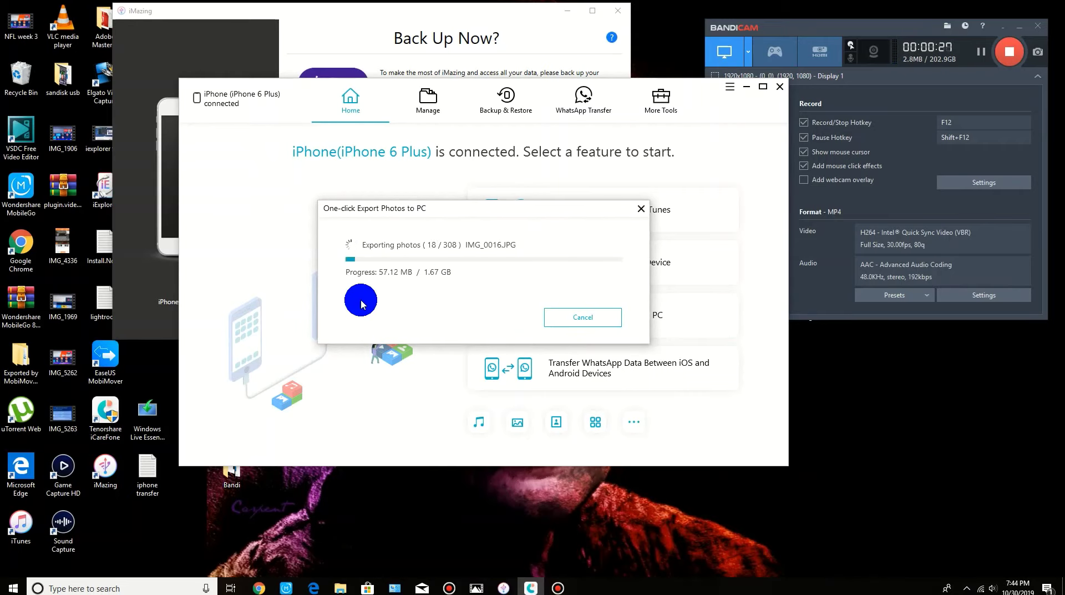
{"action": "left_click", "coordinate": [585, 317]}
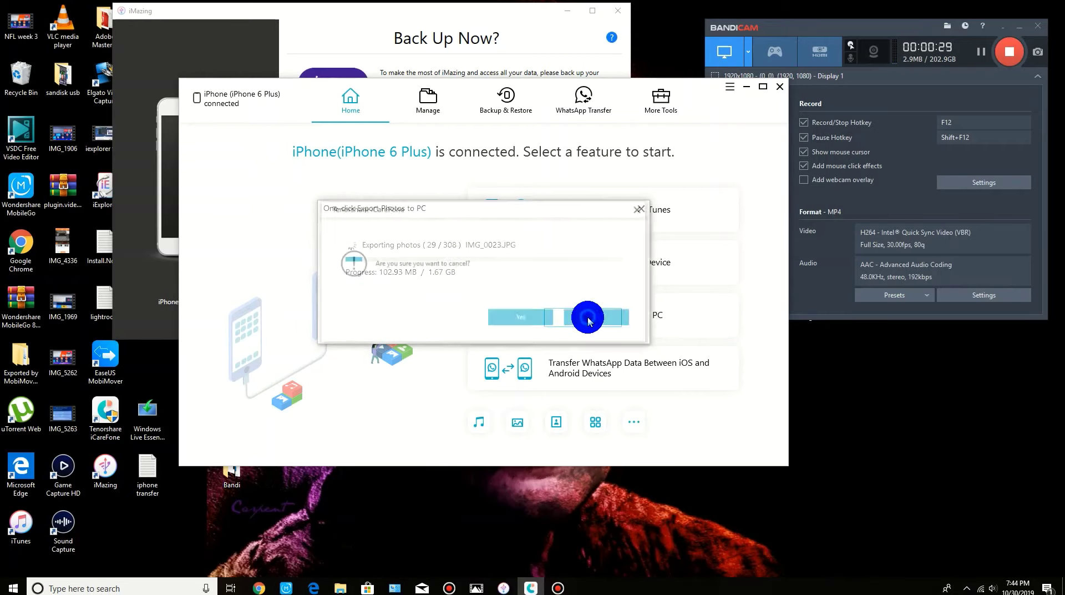
{"action": "left_click", "coordinate": [539, 318]}
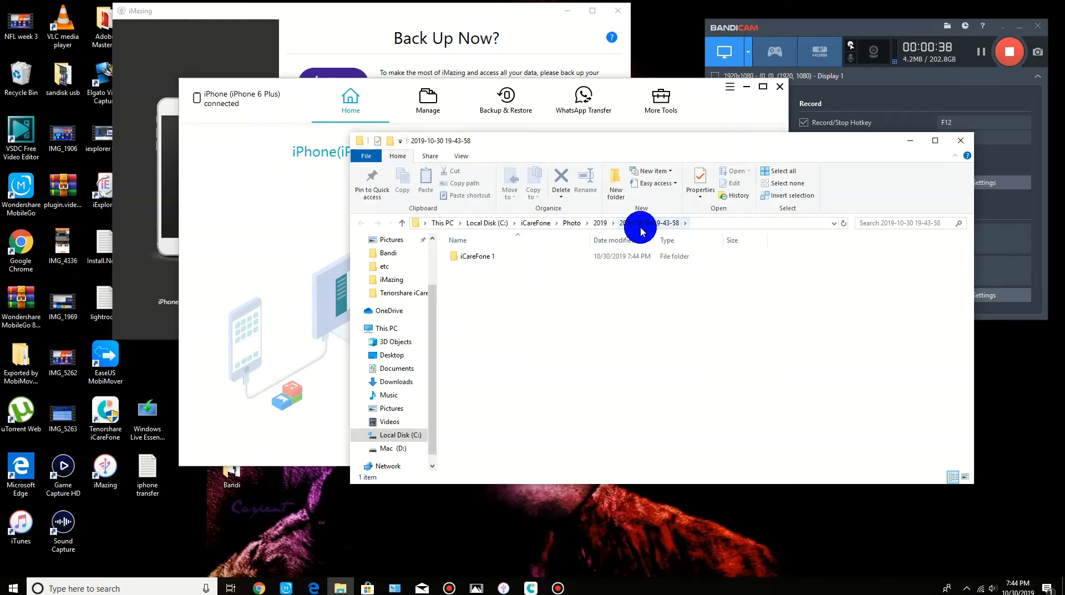
Step: View the exported photos in the iCareFone 1 folder, return to its dated parent folder, and close the window
{"action": "double_click", "coordinate": [483, 257]}
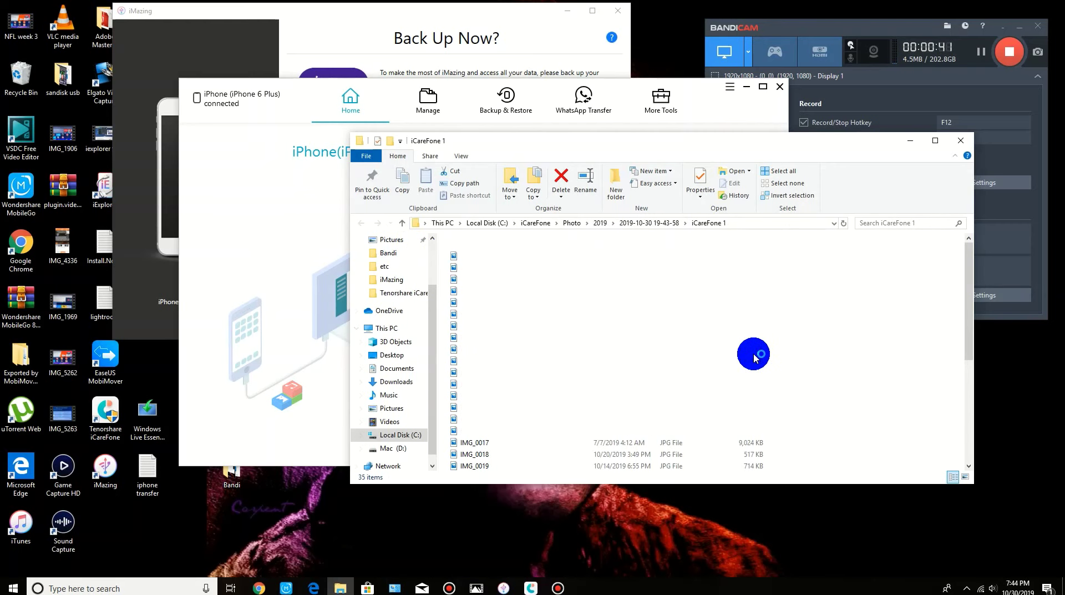
{"action": "key", "text": "ctrl+shift+2"}
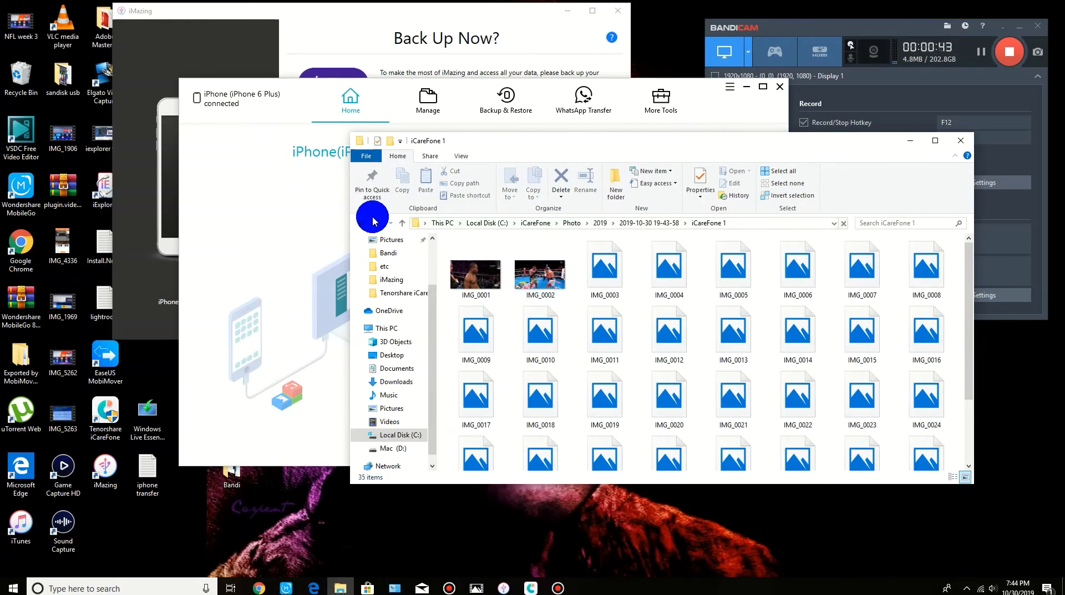
{"action": "left_click", "coordinate": [360, 222]}
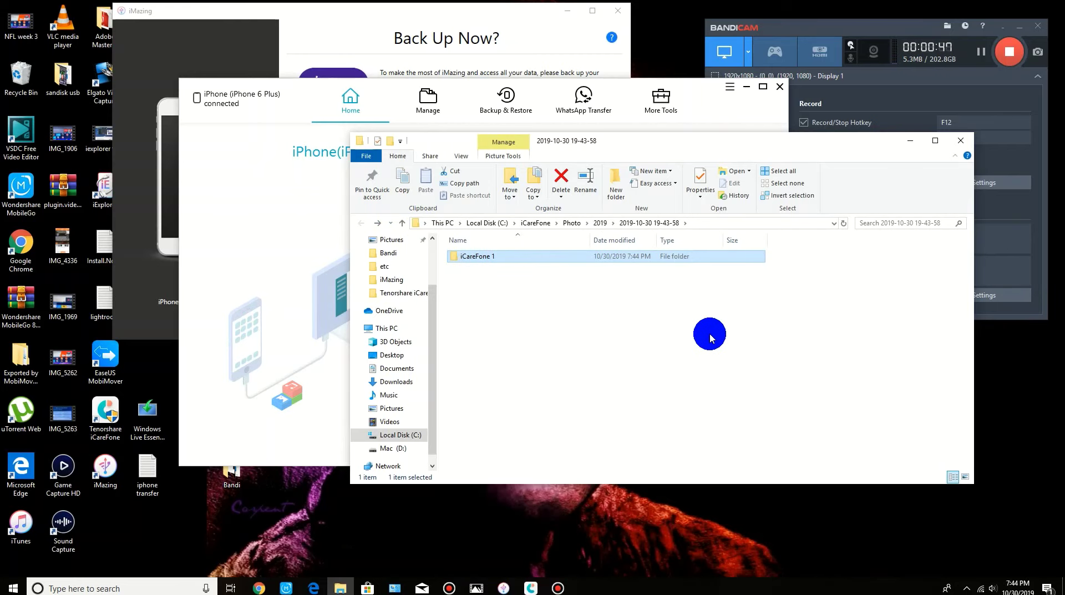
{"action": "left_click", "coordinate": [961, 140]}
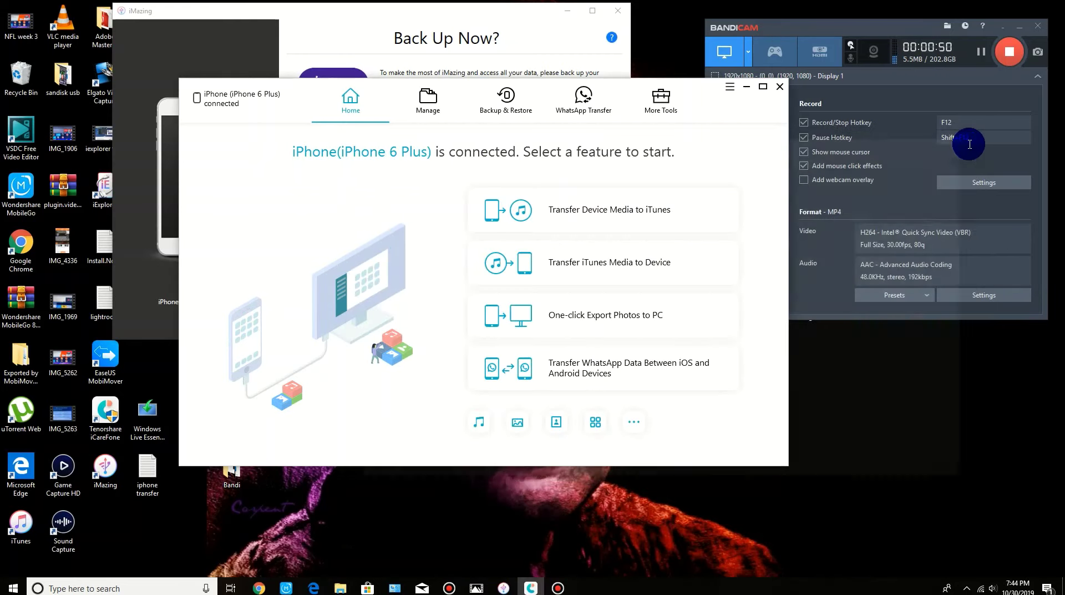
Step: Browse in File Explorer to the photo export location C:\iCareFone\Photo\2019
{"action": "left_click", "coordinate": [339, 589]}
{"action": "left_click", "coordinate": [388, 390]}
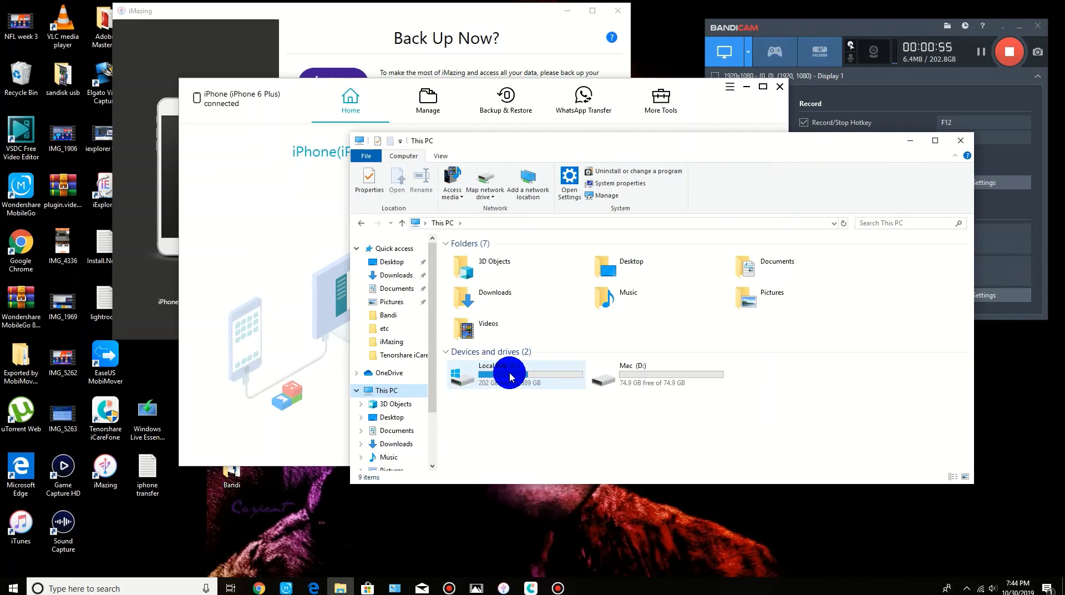
{"action": "left_click", "coordinate": [510, 376]}
{"action": "double_click", "coordinate": [509, 376]}
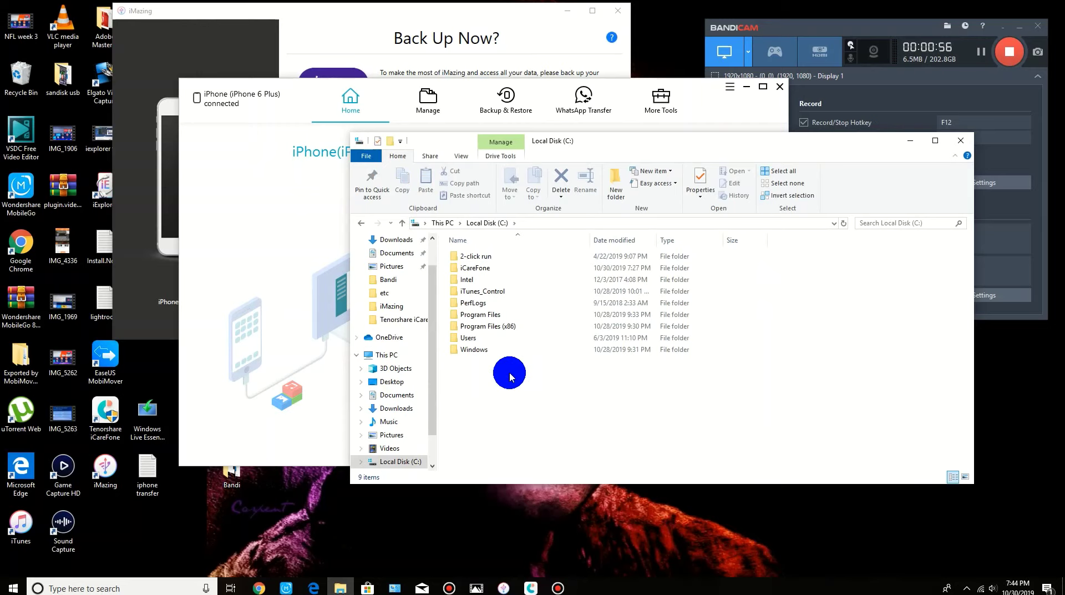
{"action": "double_click", "coordinate": [479, 269]}
{"action": "double_click", "coordinate": [469, 265]}
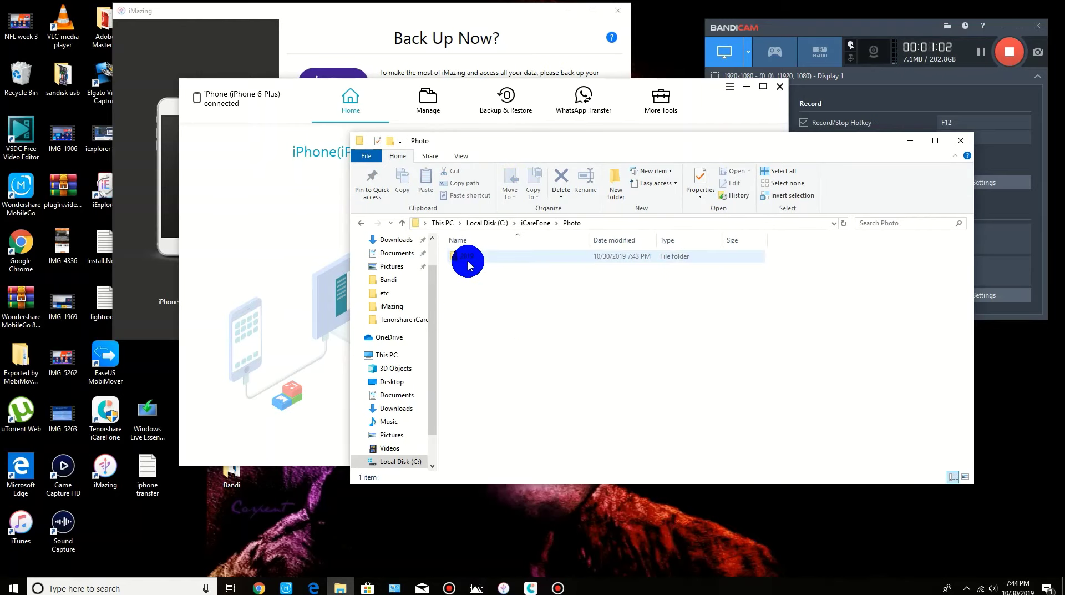
{"action": "double_click", "coordinate": [468, 265]}
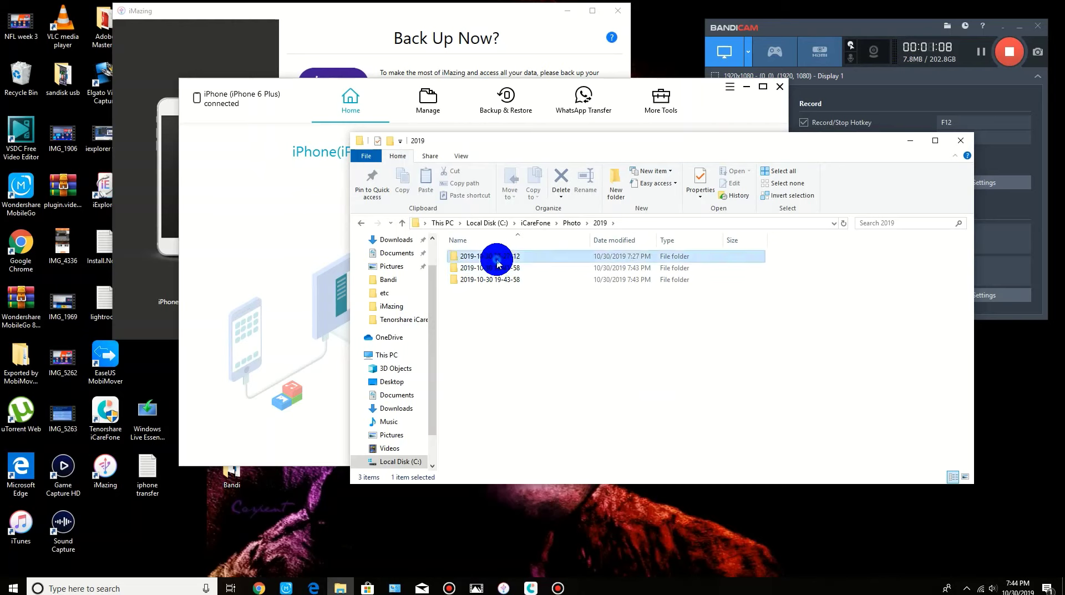
{"action": "double_click", "coordinate": [493, 258]}
{"action": "left_click", "coordinate": [361, 223]}
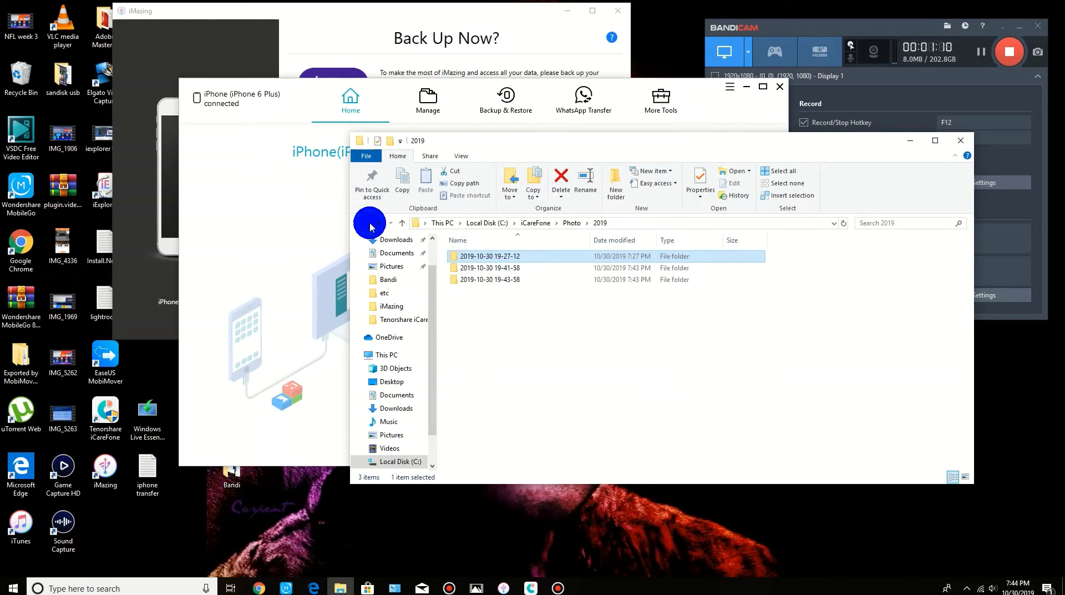
{"action": "double_click", "coordinate": [478, 267]}
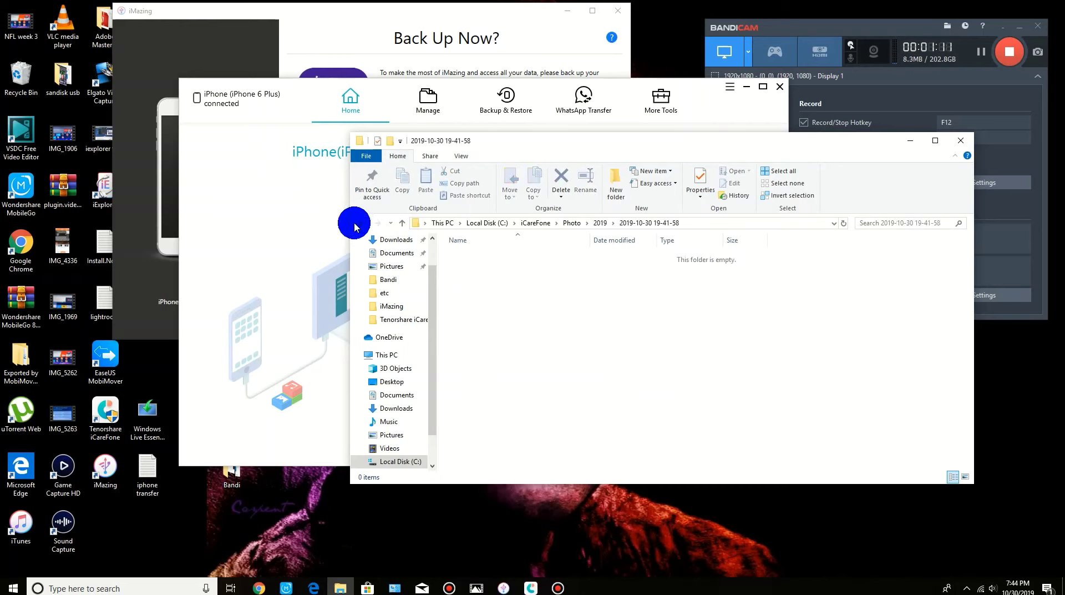
{"action": "left_click", "coordinate": [360, 223]}
{"action": "double_click", "coordinate": [470, 279]}
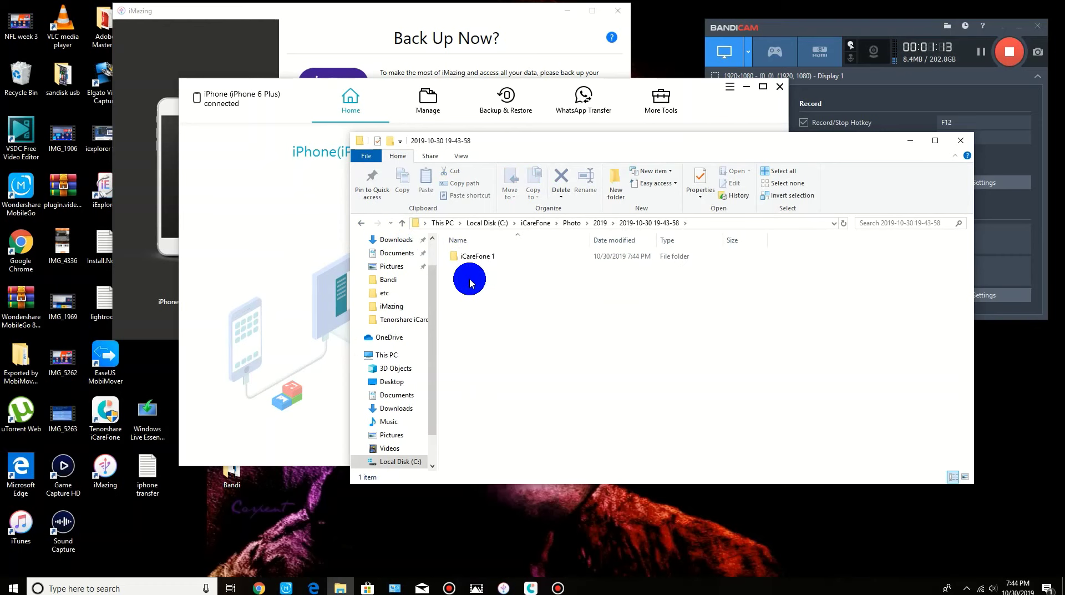
{"action": "double_click", "coordinate": [476, 256]}
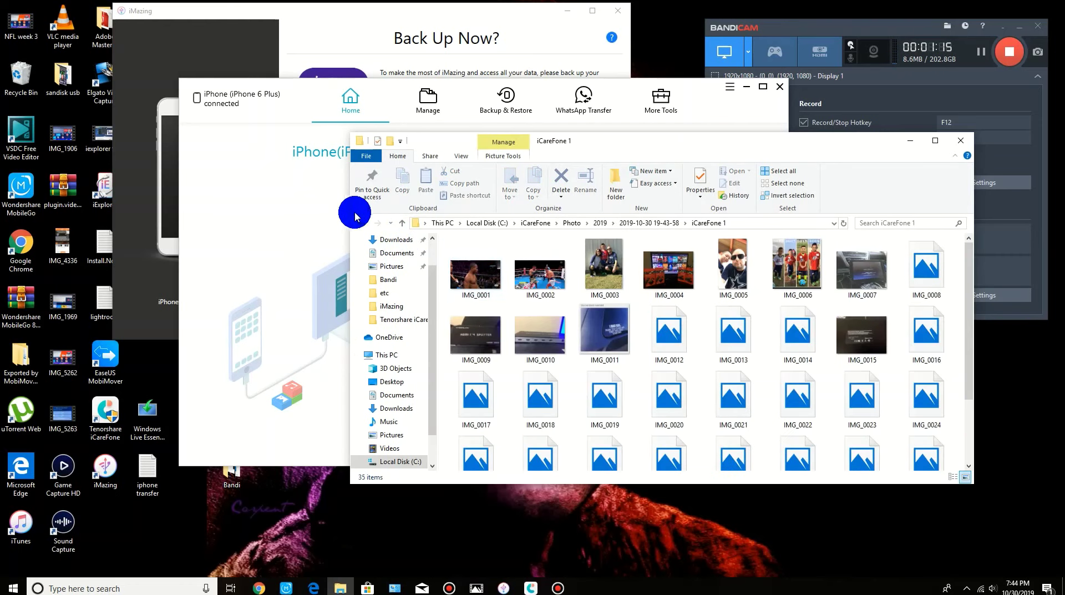
{"action": "left_click", "coordinate": [362, 223]}
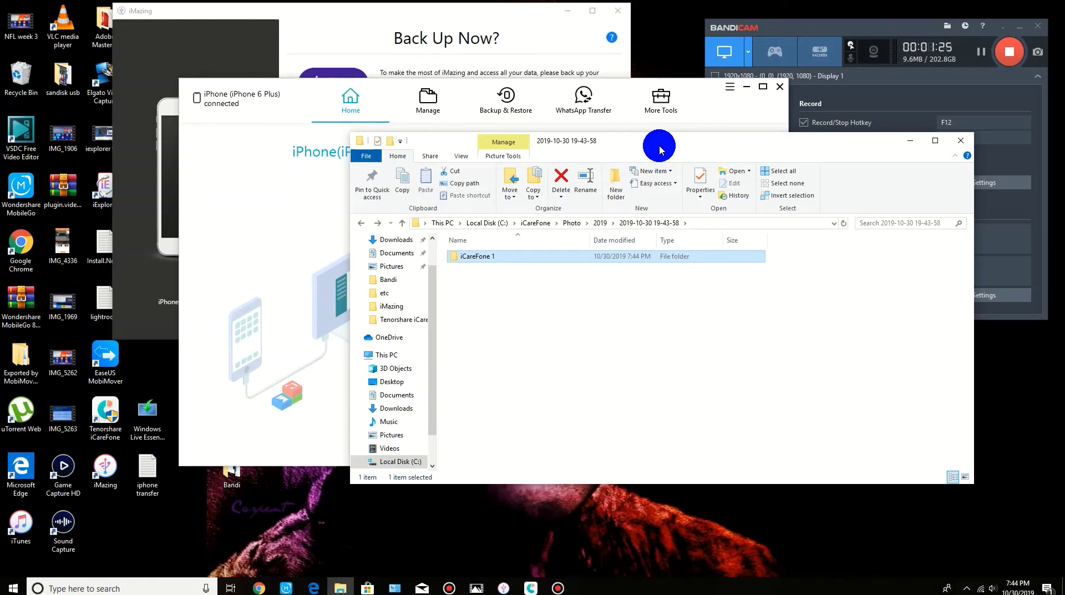
{"action": "left_click", "coordinate": [960, 141]}
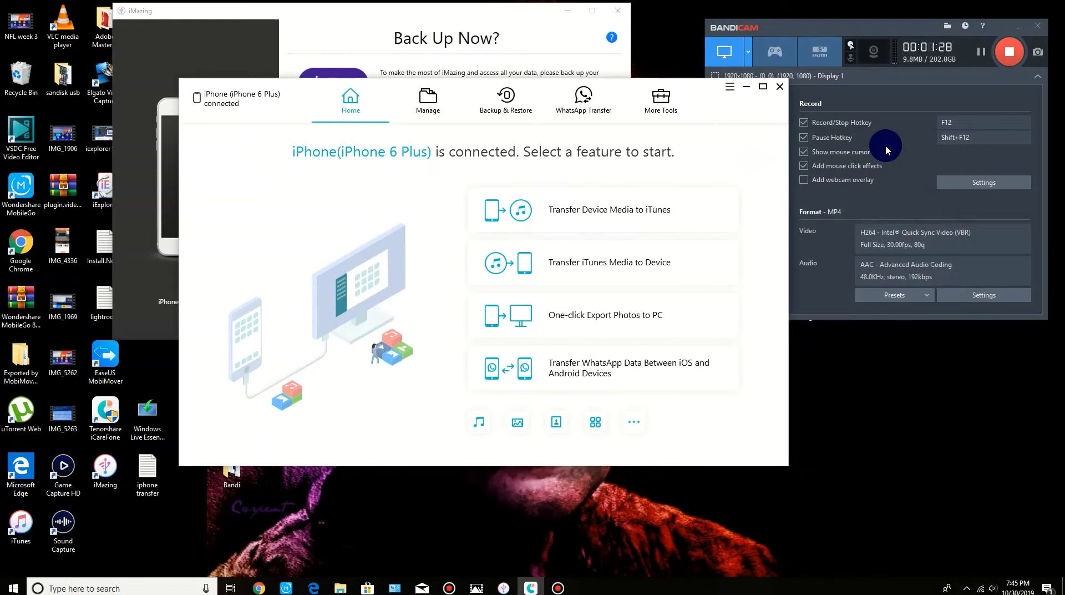
Step: Open the iPhone's photo library for management, review the Photos Export Settings for HEIC, Live and HEVC formats, and accept them
{"action": "left_click", "coordinate": [433, 105]}
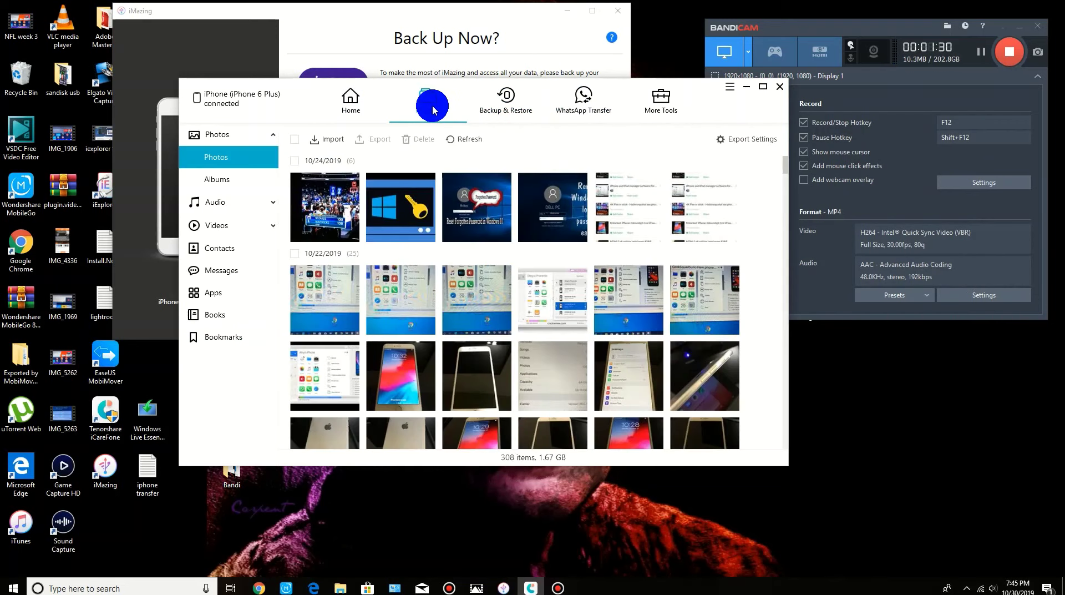
{"action": "left_click", "coordinate": [747, 143]}
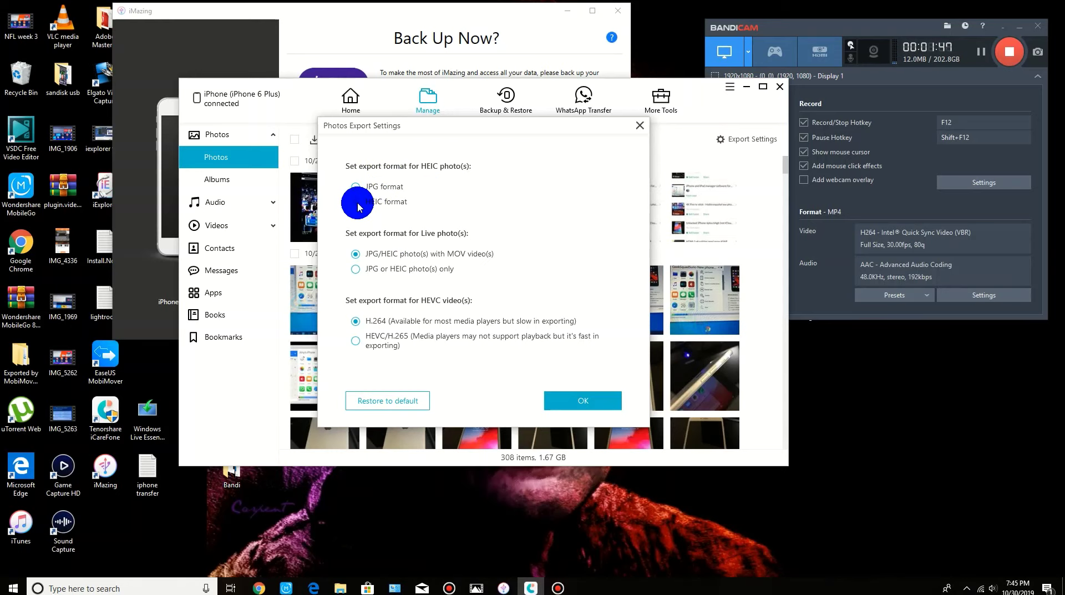
{"action": "left_click", "coordinate": [587, 398]}
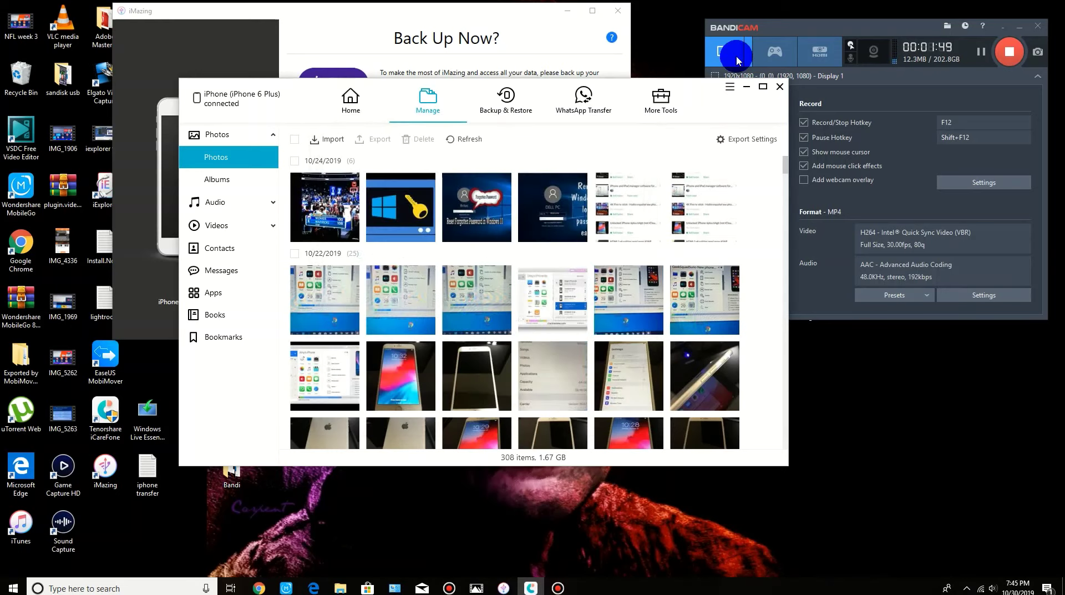
Step: Minimize the iCareFone and iMazing windows to clear the desktop
{"action": "left_click", "coordinate": [746, 87]}
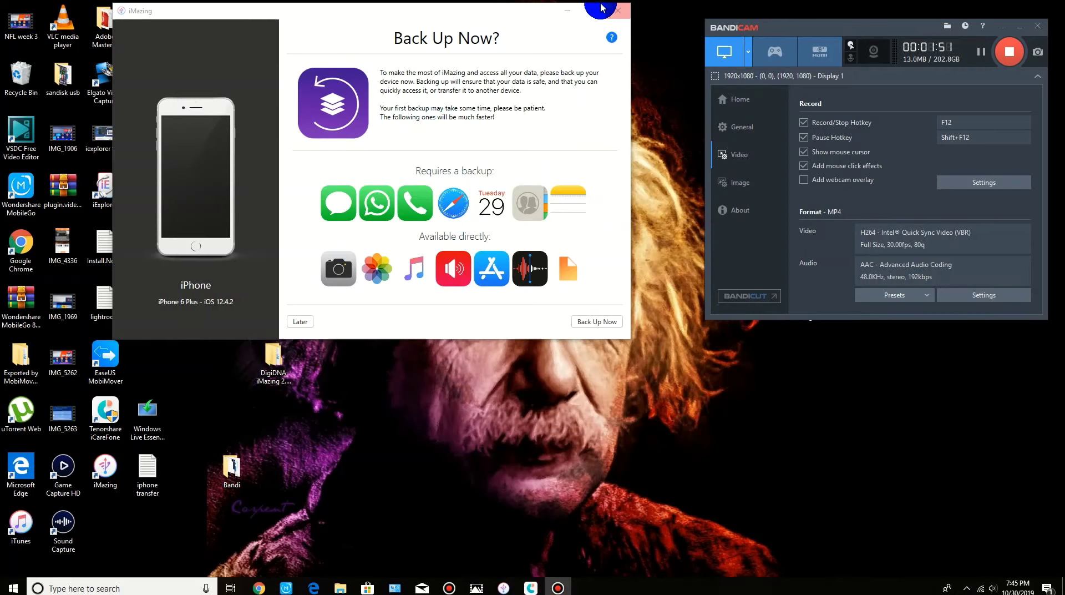
{"action": "left_click", "coordinate": [566, 11]}
{"action": "left_click", "coordinate": [567, 13]}
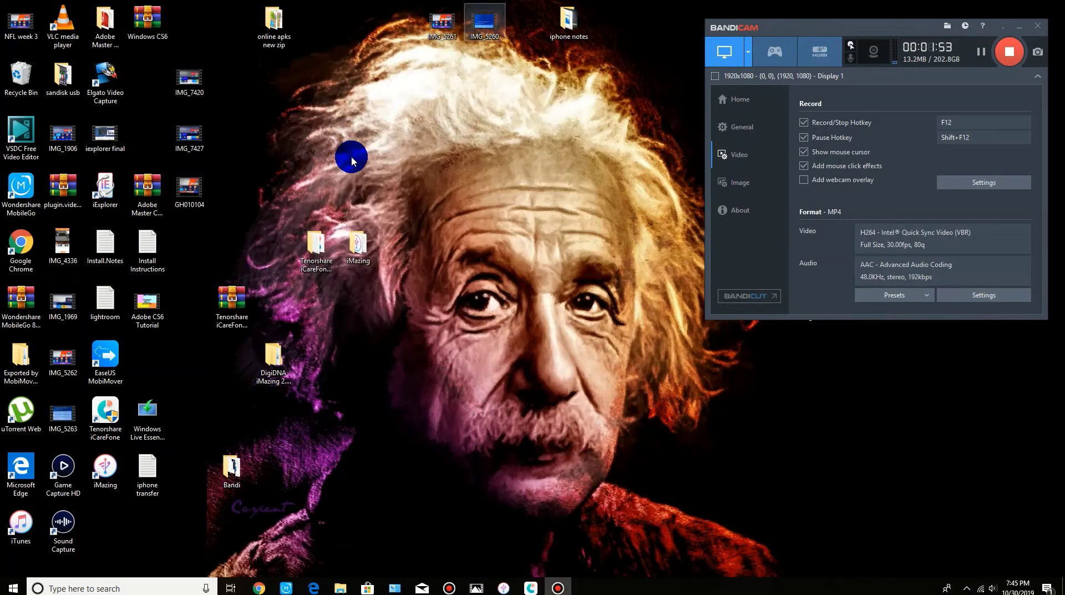
Step: Examine the HEIC, JPEG and JPG photos in the desktop's iphone notes folder and close it
{"action": "double_click", "coordinate": [567, 25]}
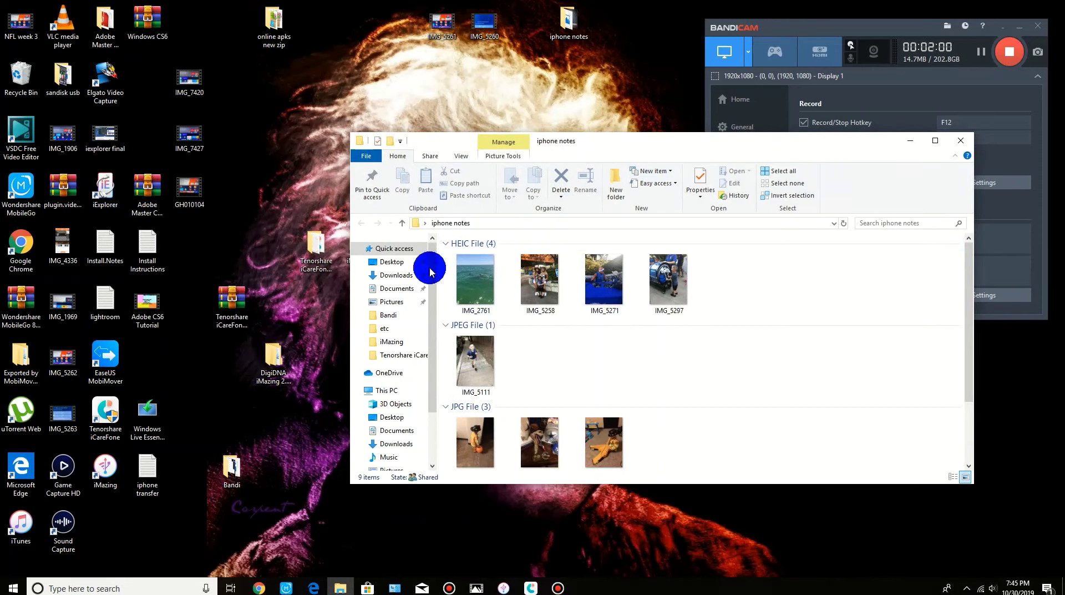
{"action": "mouse_move", "coordinate": [966, 255]}
{"action": "left_mouse_down"}
{"action": "mouse_move", "coordinate": [963, 292]}
{"action": "mouse_move", "coordinate": [966, 242]}
{"action": "left_mouse_up"}
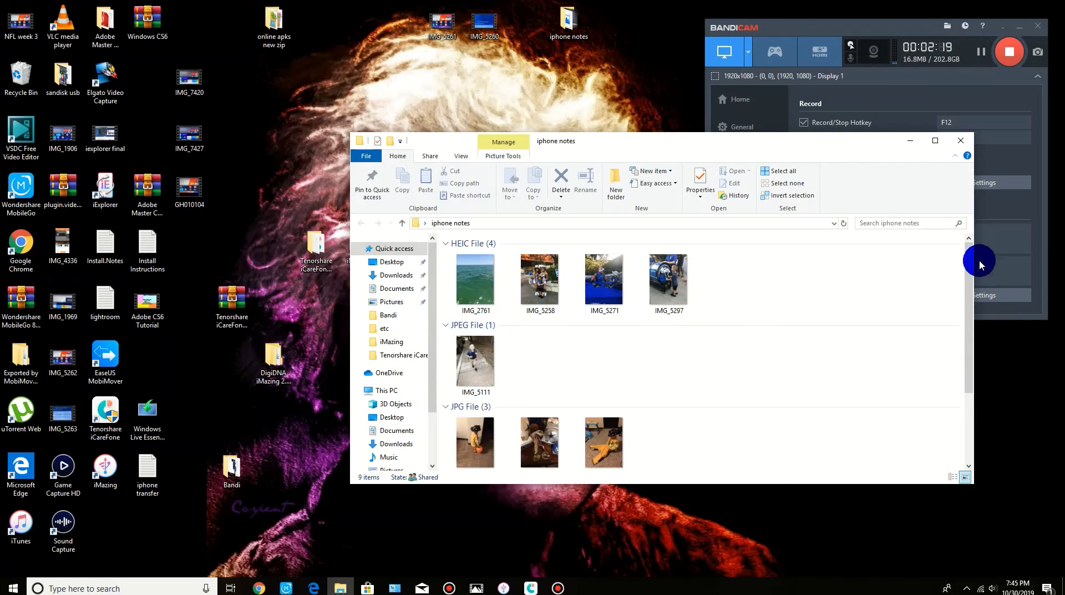
{"action": "left_click", "coordinate": [480, 434]}
{"action": "left_click", "coordinate": [537, 438]}
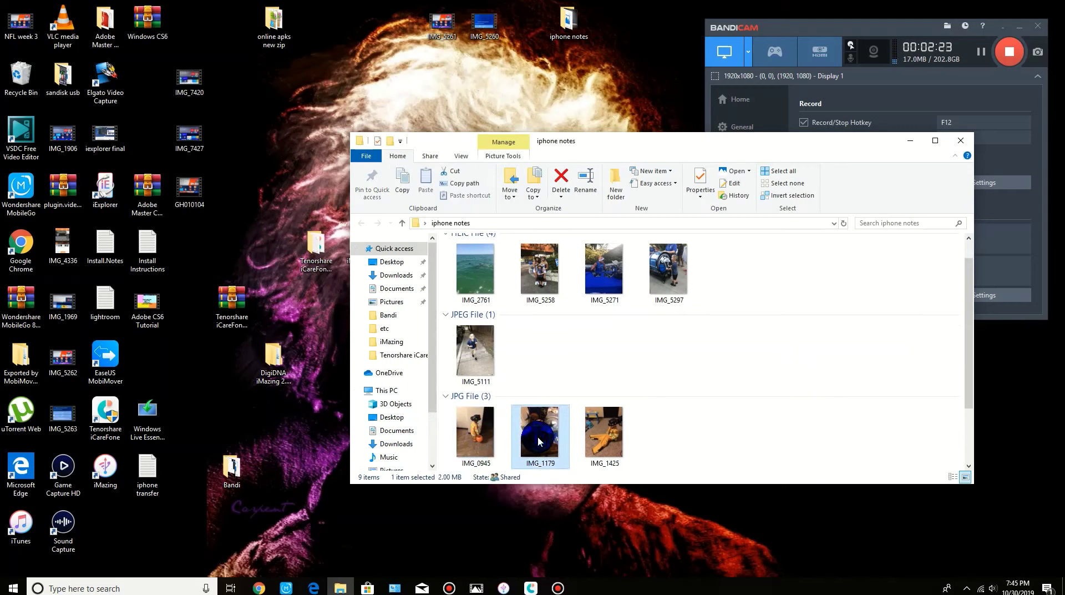
{"action": "left_click", "coordinate": [585, 444]}
{"action": "left_click", "coordinate": [527, 436]}
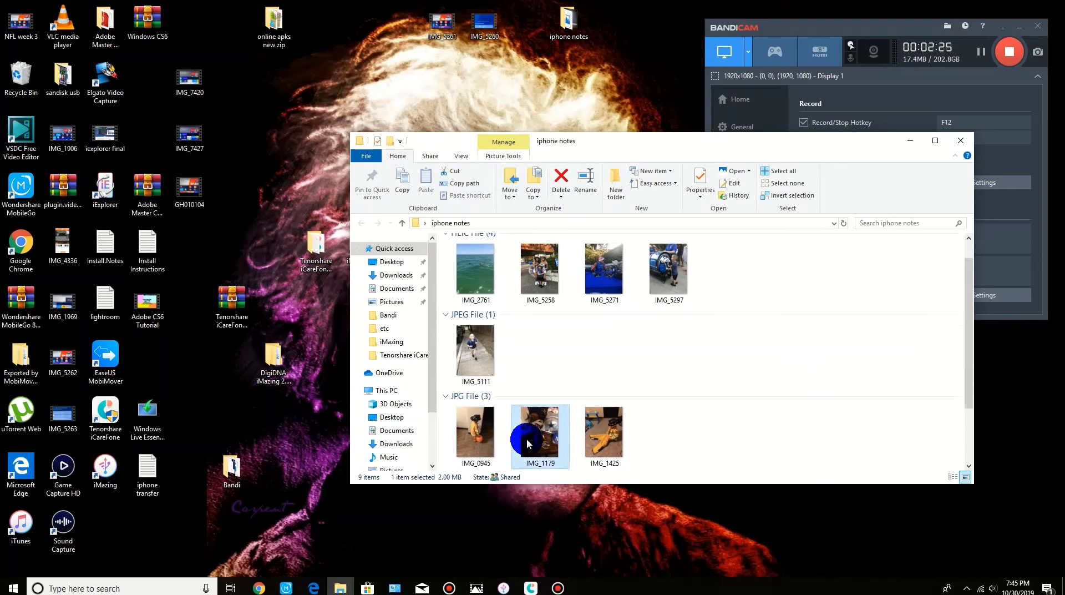
{"action": "left_click", "coordinate": [498, 436]}
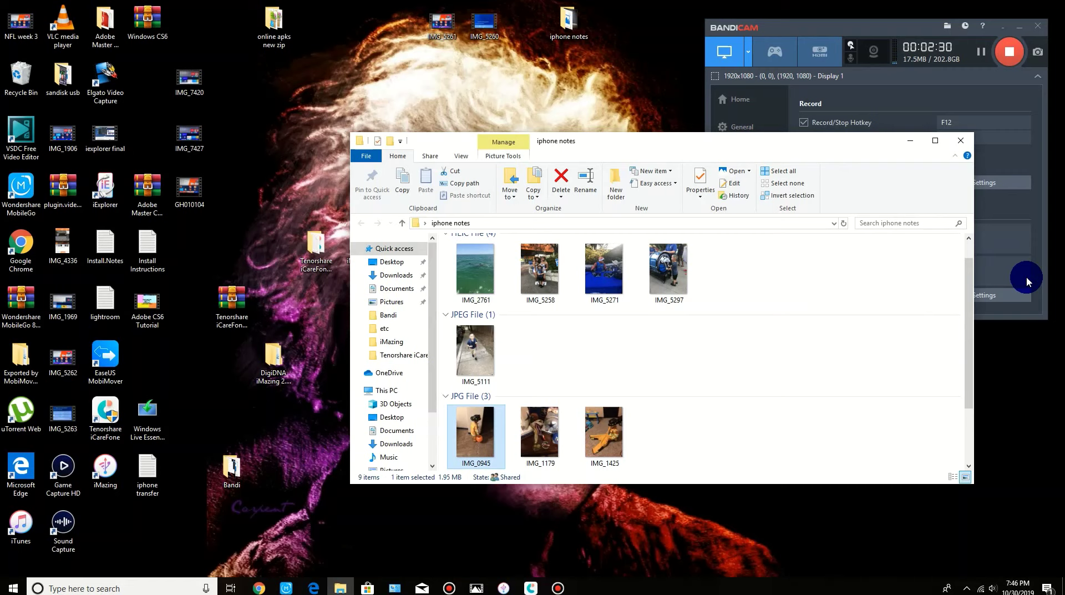
{"action": "left_click", "coordinate": [961, 145]}
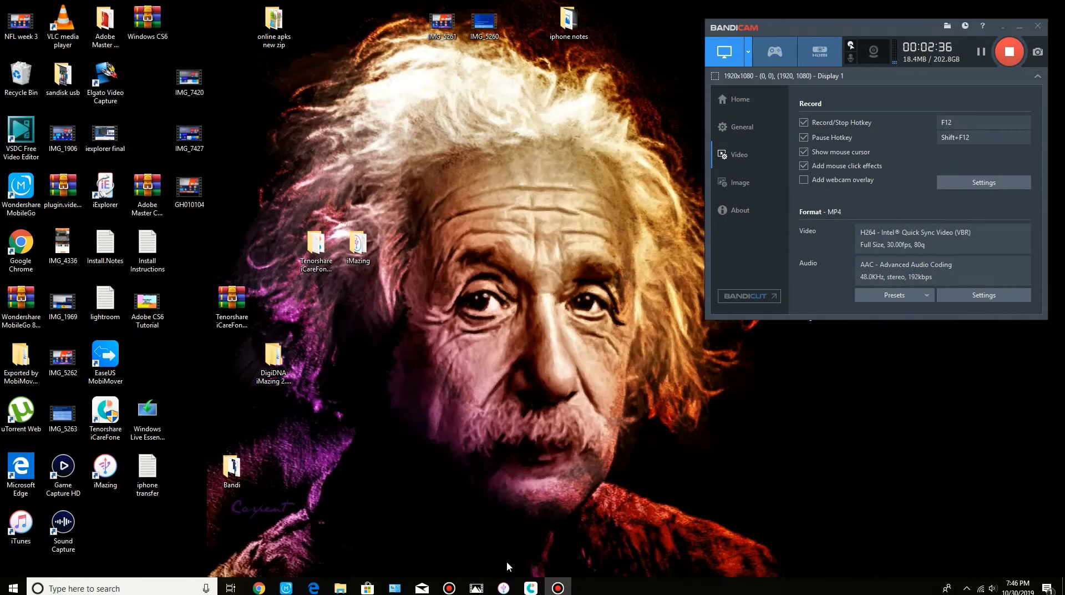
Step: Bring iMazing's backup prompt back up and open the user's profile folder under C:\Users in File Explorer
{"action": "left_click", "coordinate": [508, 590]}
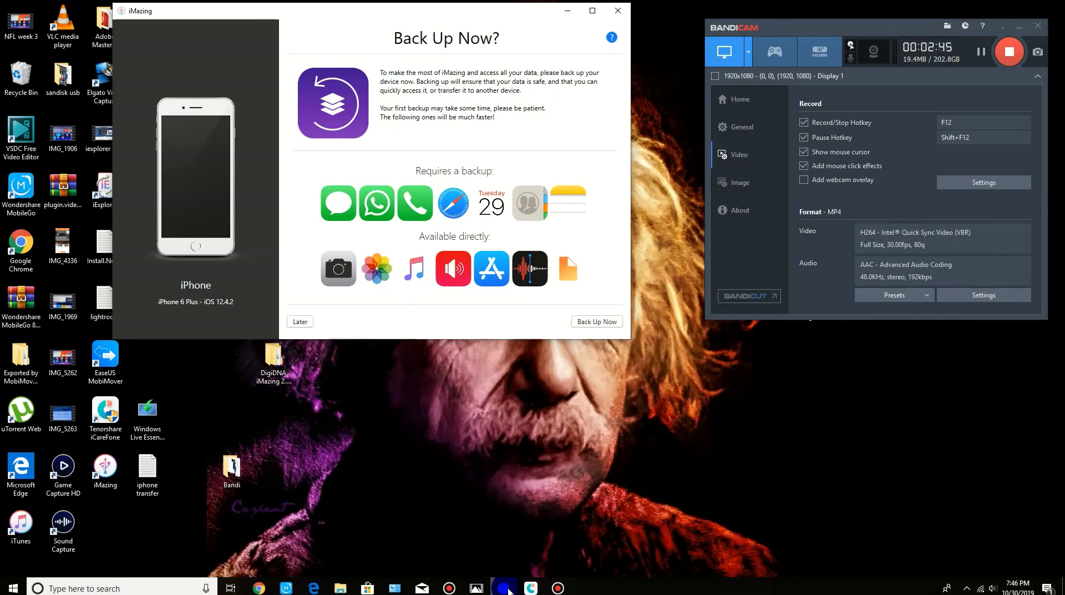
{"action": "left_click", "coordinate": [340, 587]}
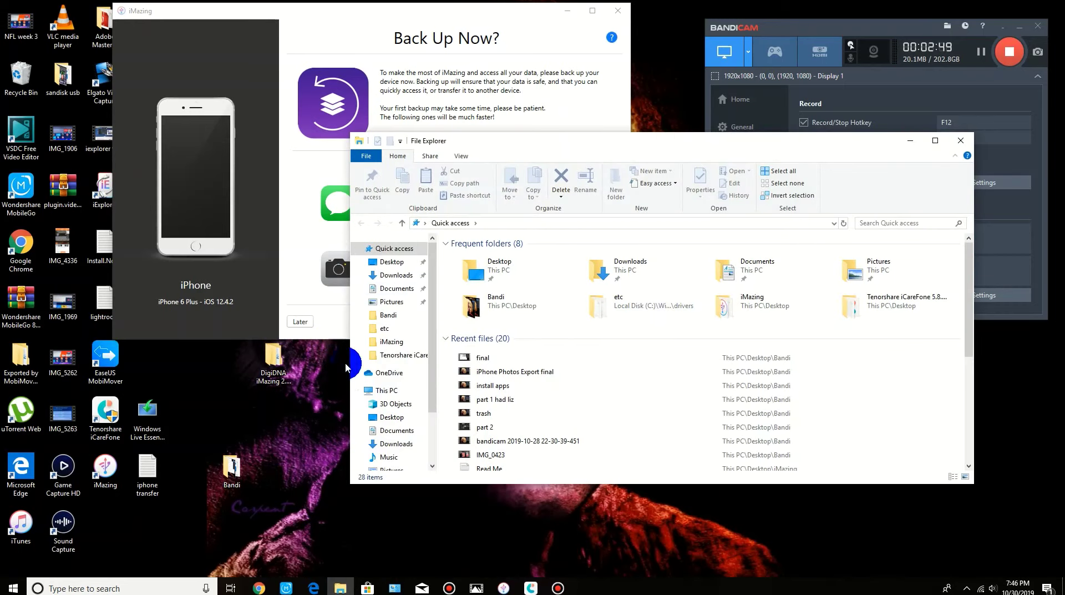
{"action": "left_click", "coordinate": [374, 389]}
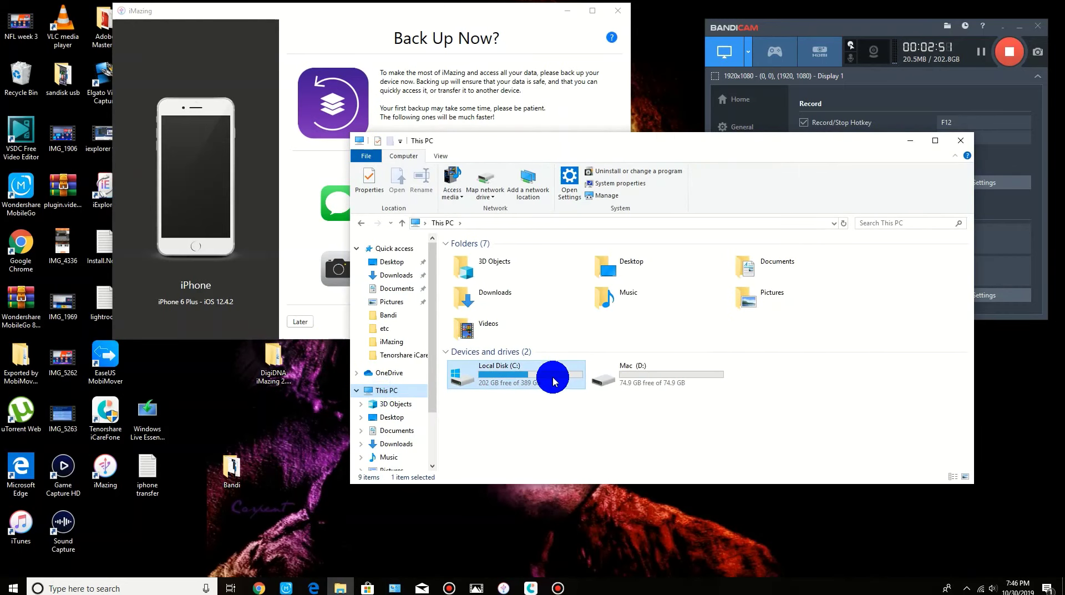
{"action": "double_click", "coordinate": [554, 380]}
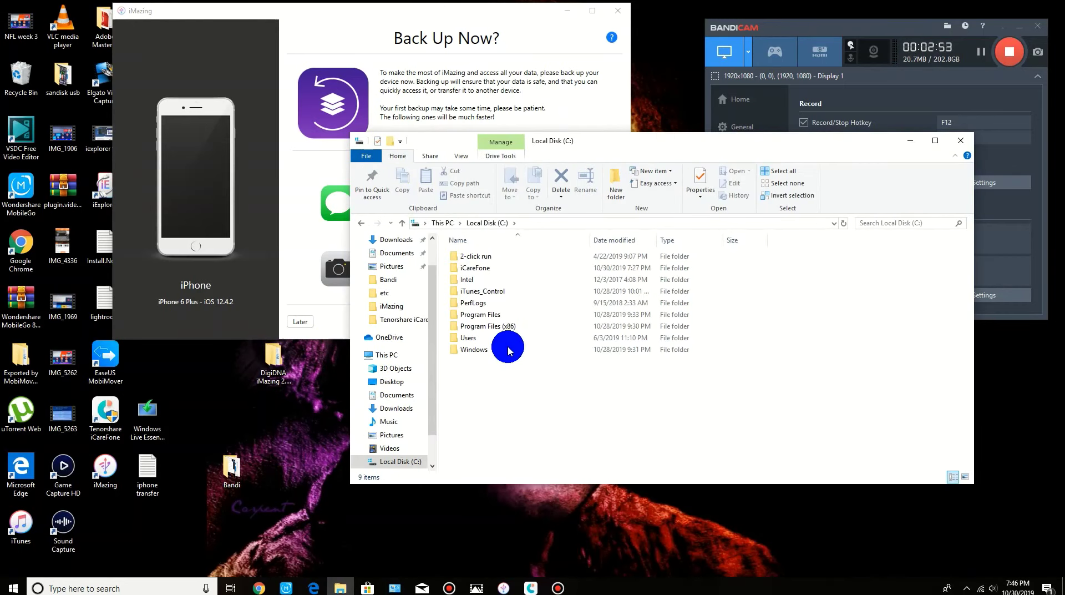
{"action": "left_click", "coordinate": [471, 339]}
{"action": "double_click", "coordinate": [470, 339]}
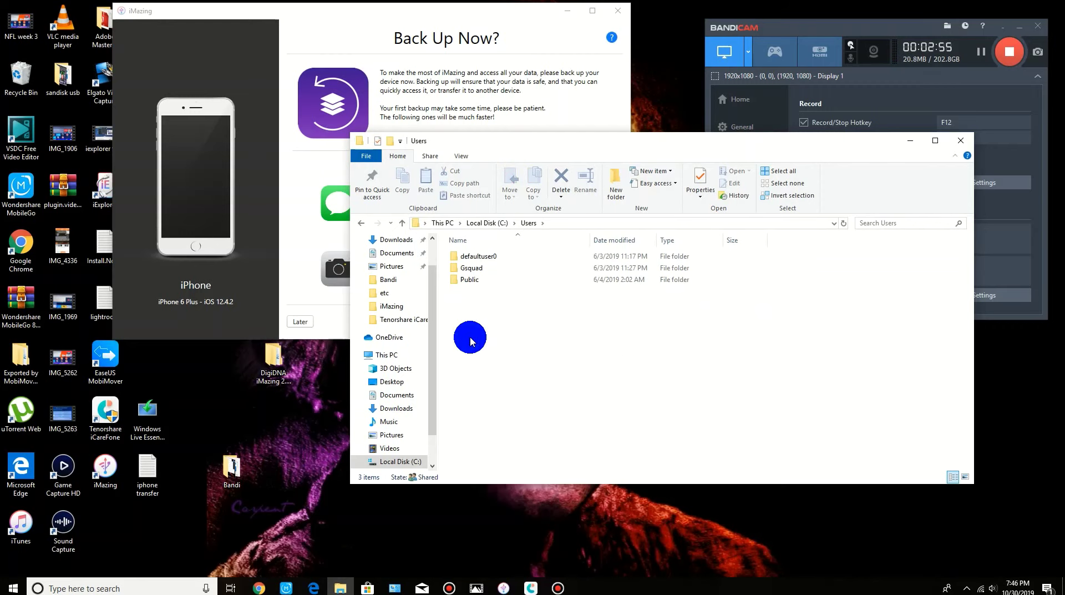
{"action": "left_click", "coordinate": [469, 270]}
{"action": "double_click", "coordinate": [468, 270]}
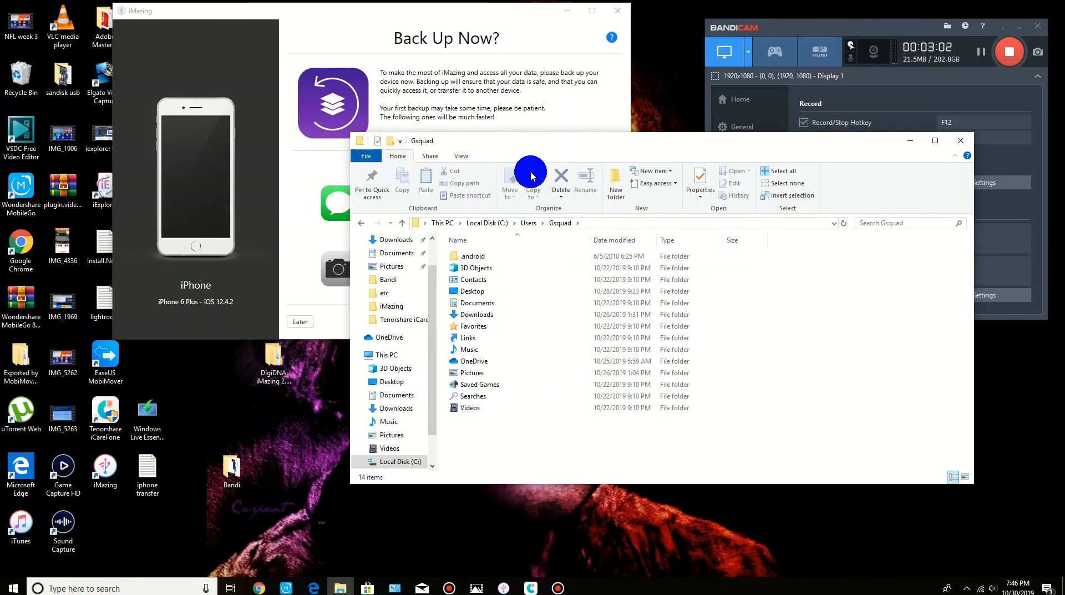
Step: Set the folder options to show hidden files, folders and drives, apply the change, and close the dialog
{"action": "left_click", "coordinate": [464, 158]}
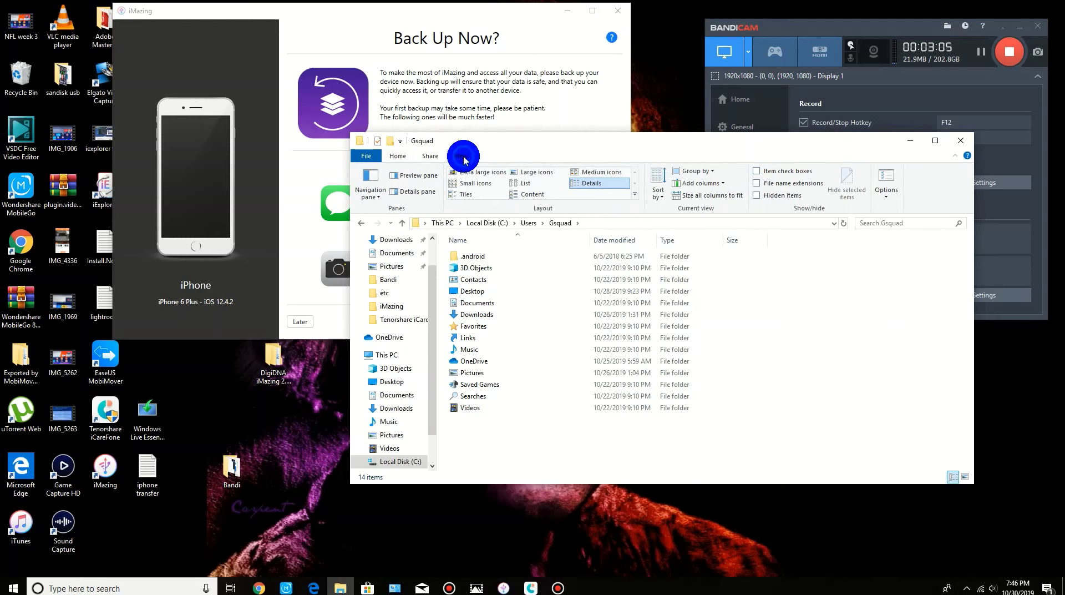
{"action": "left_click", "coordinate": [890, 197]}
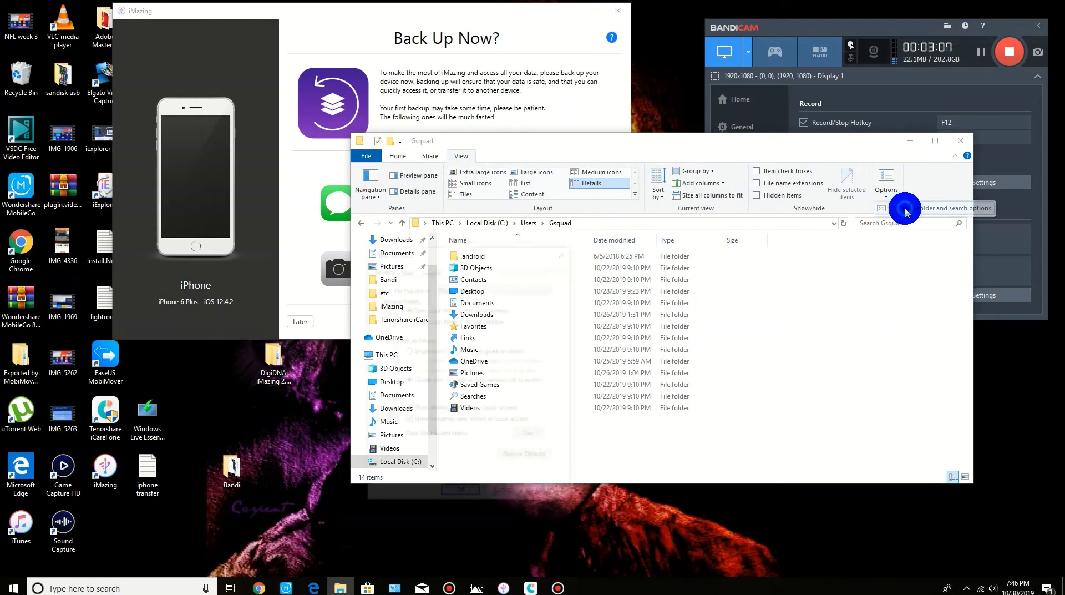
{"action": "left_click", "coordinate": [407, 269]}
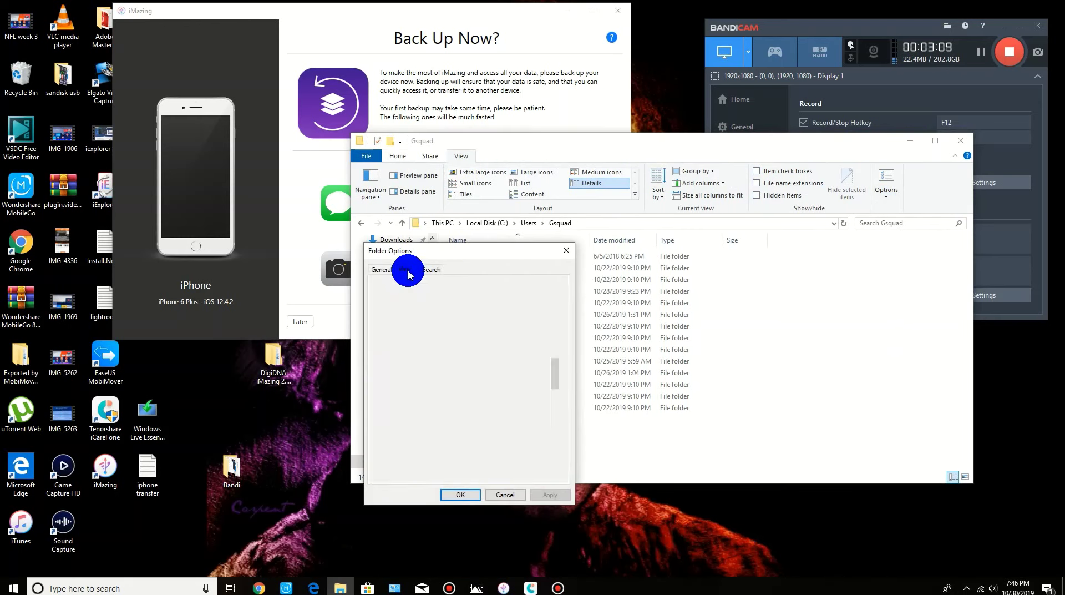
{"action": "left_click", "coordinate": [406, 425]}
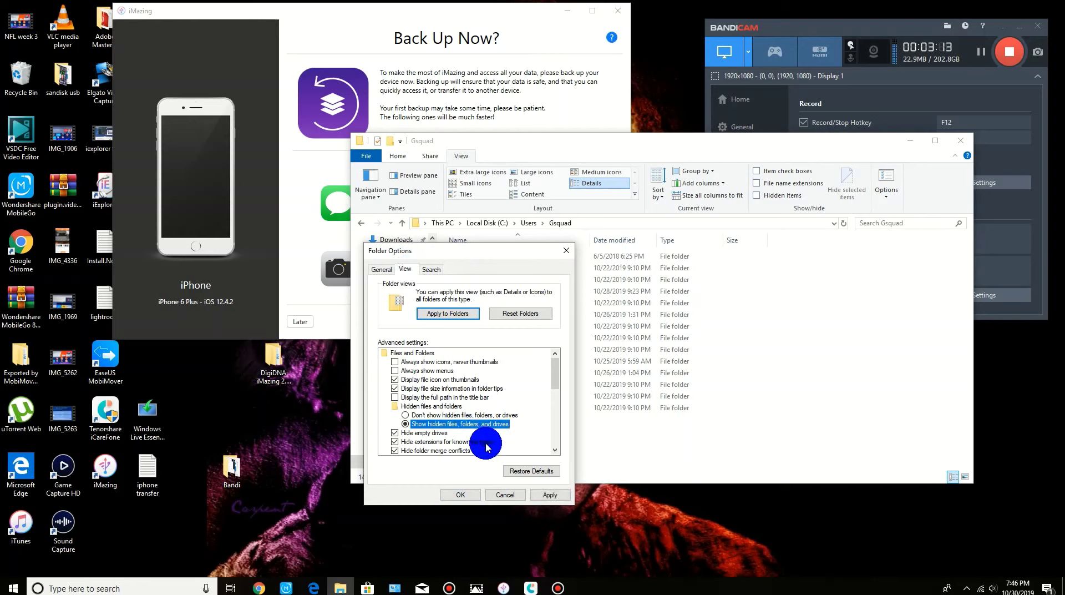
{"action": "left_click", "coordinate": [549, 495]}
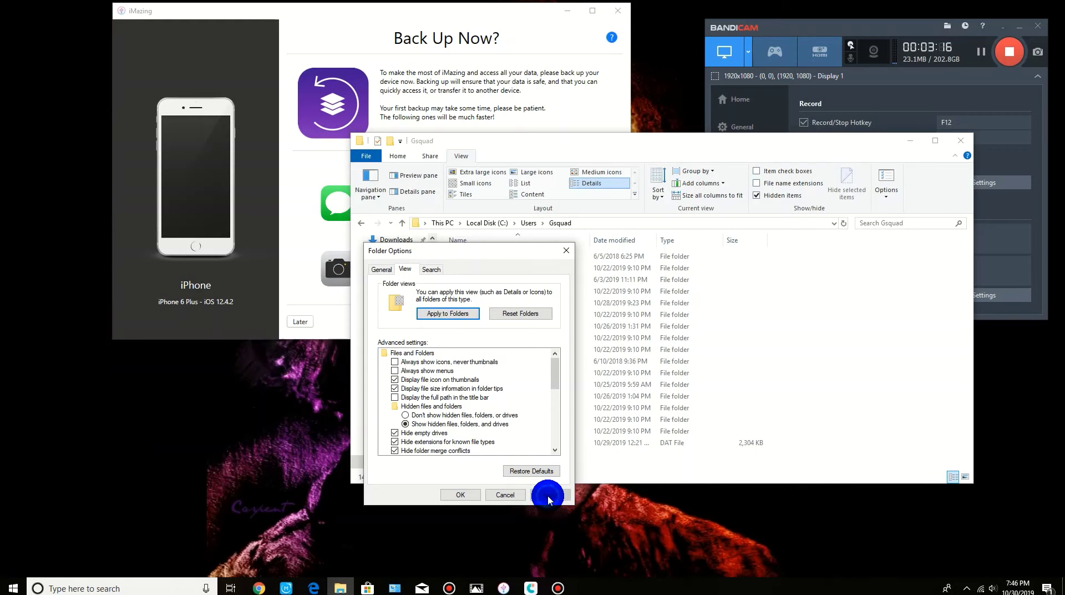
{"action": "left_click", "coordinate": [568, 253]}
Step: In the profile folder, open AppData > Roaming > Apple Computer > MobileSync > Backup
{"action": "left_click", "coordinate": [471, 283]}
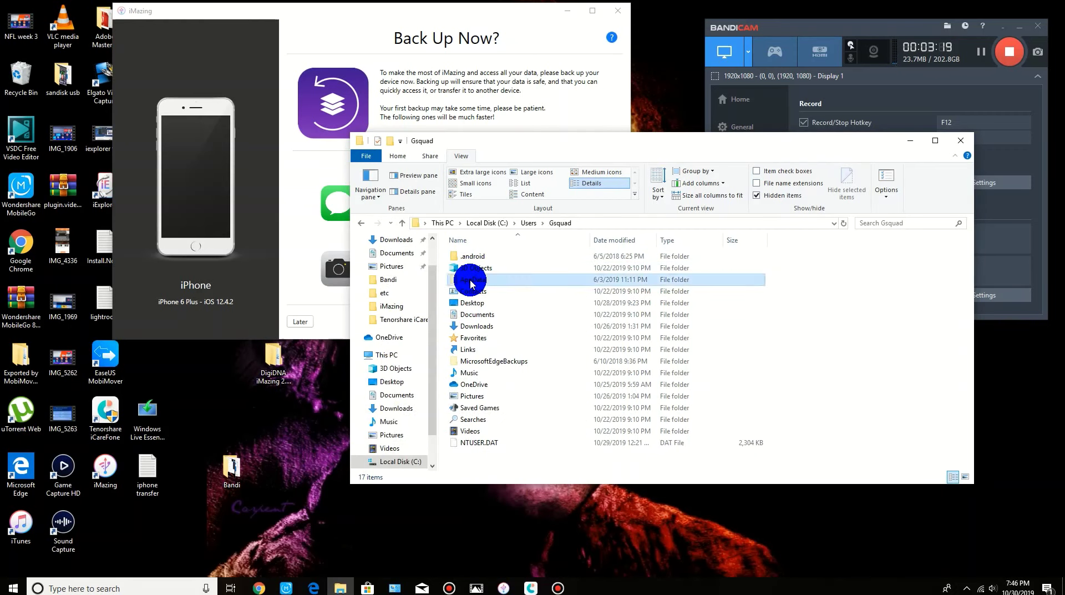
{"action": "double_click", "coordinate": [471, 283]}
{"action": "double_click", "coordinate": [473, 282]}
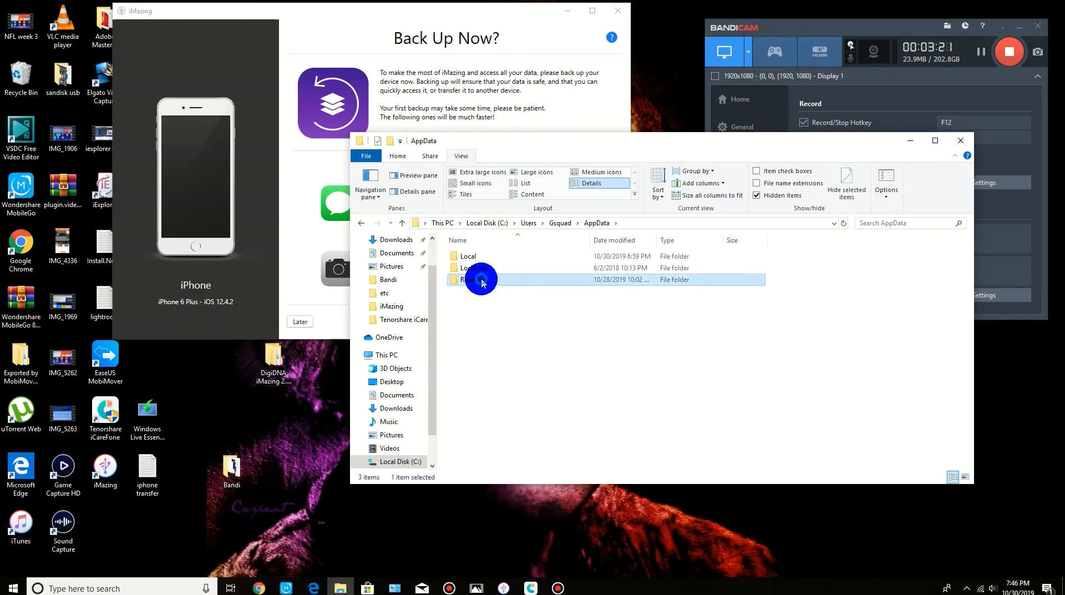
{"action": "double_click", "coordinate": [463, 268]}
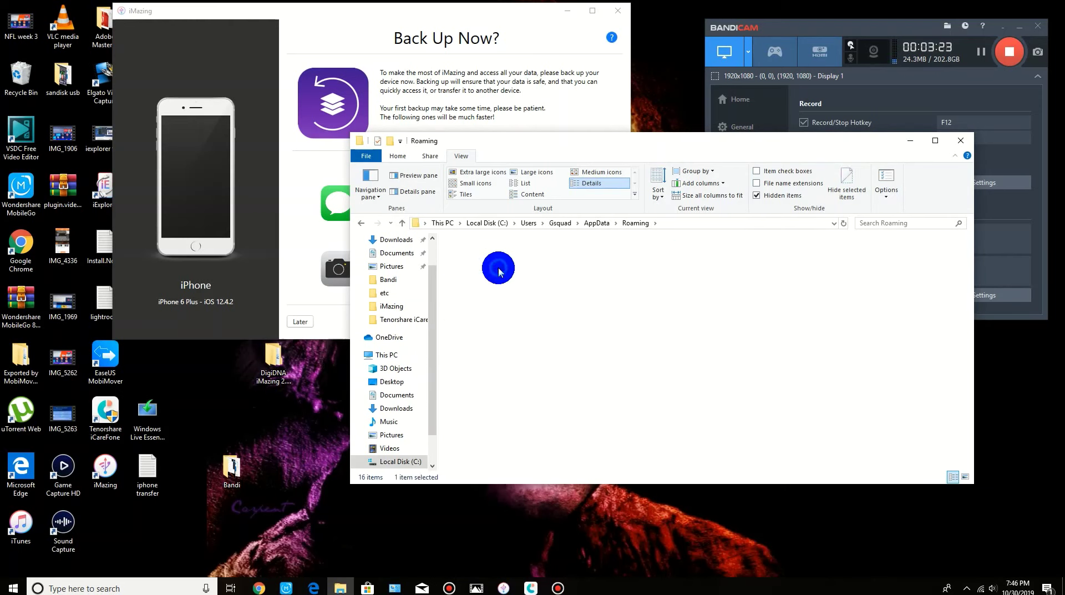
{"action": "double_click", "coordinate": [475, 279]}
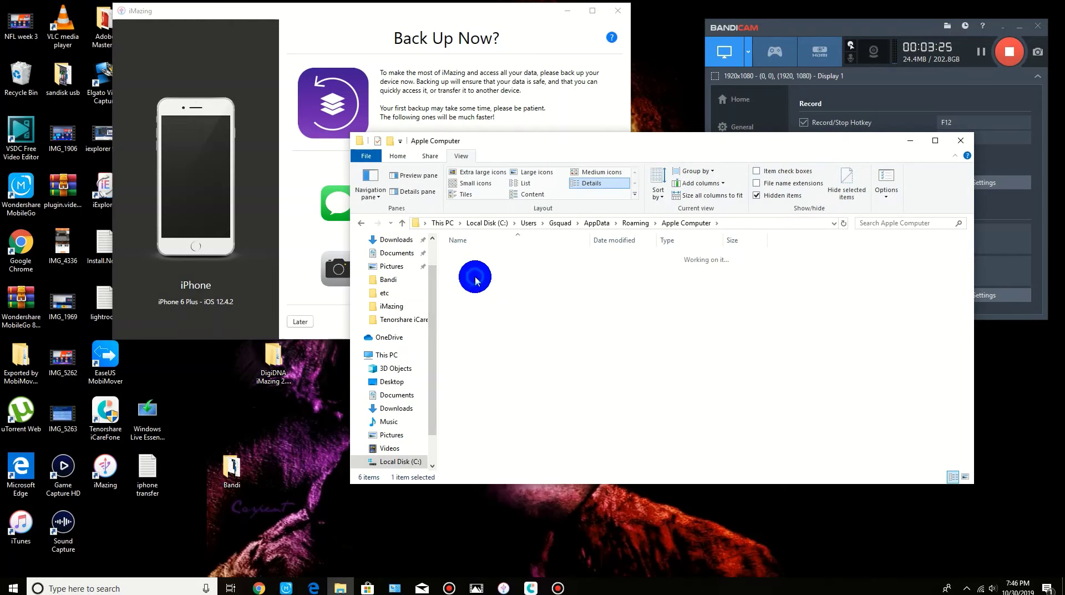
{"action": "double_click", "coordinate": [473, 259]}
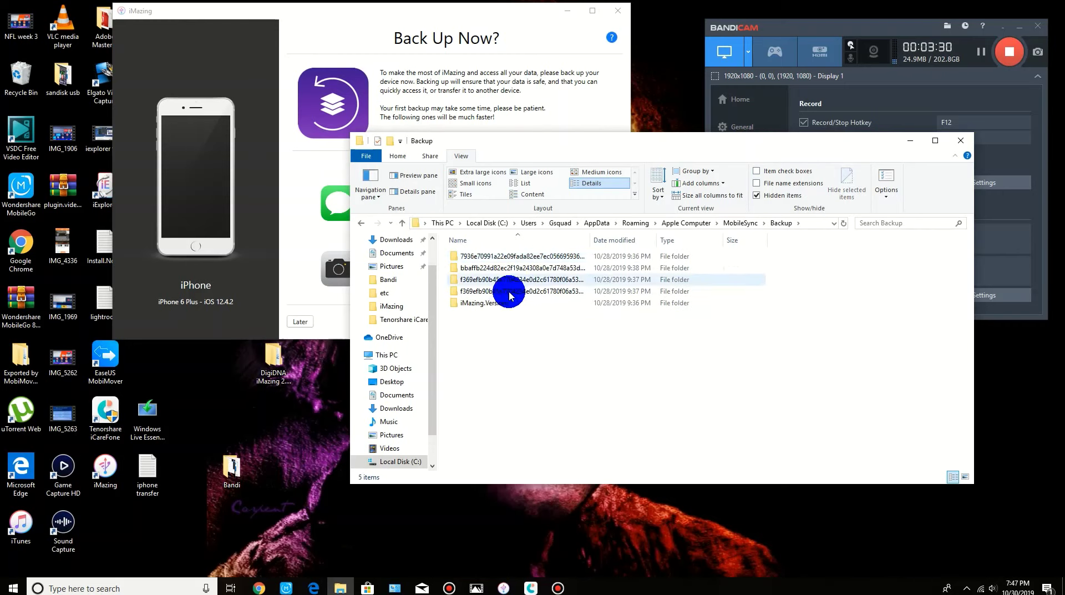
Step: Examine the folders inside iMazing.Versions > Versions and close the File Explorer window
{"action": "double_click", "coordinate": [494, 303]}
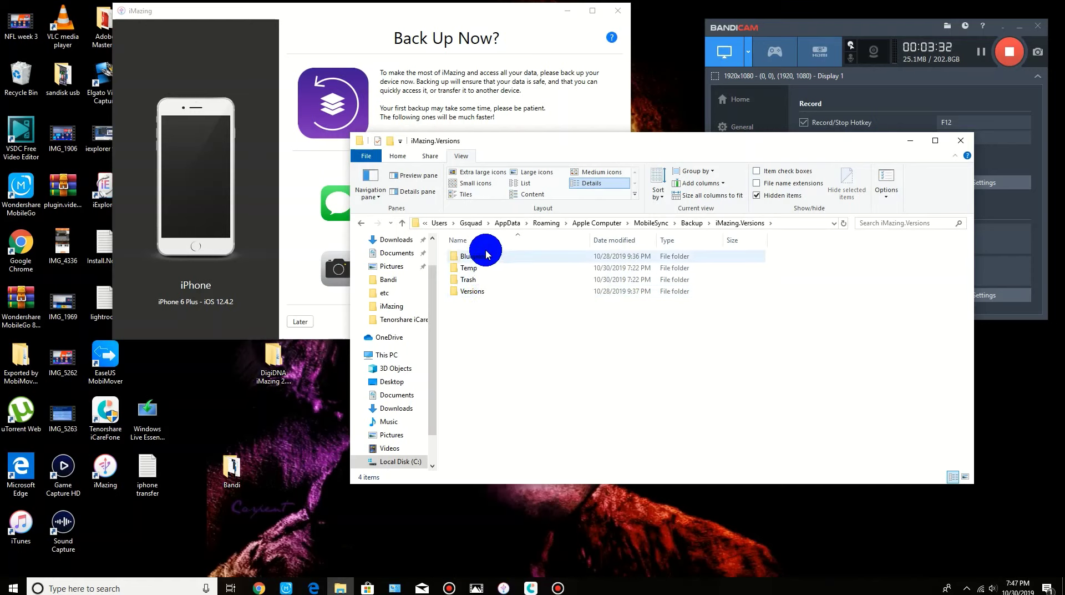
{"action": "double_click", "coordinate": [476, 291]}
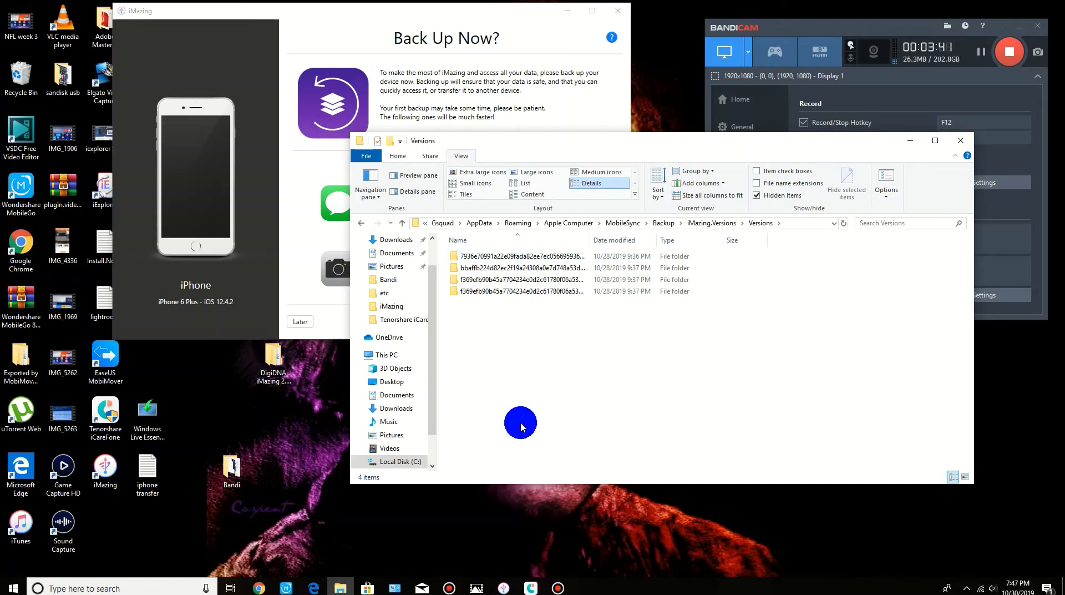
{"action": "left_click", "coordinate": [966, 143]}
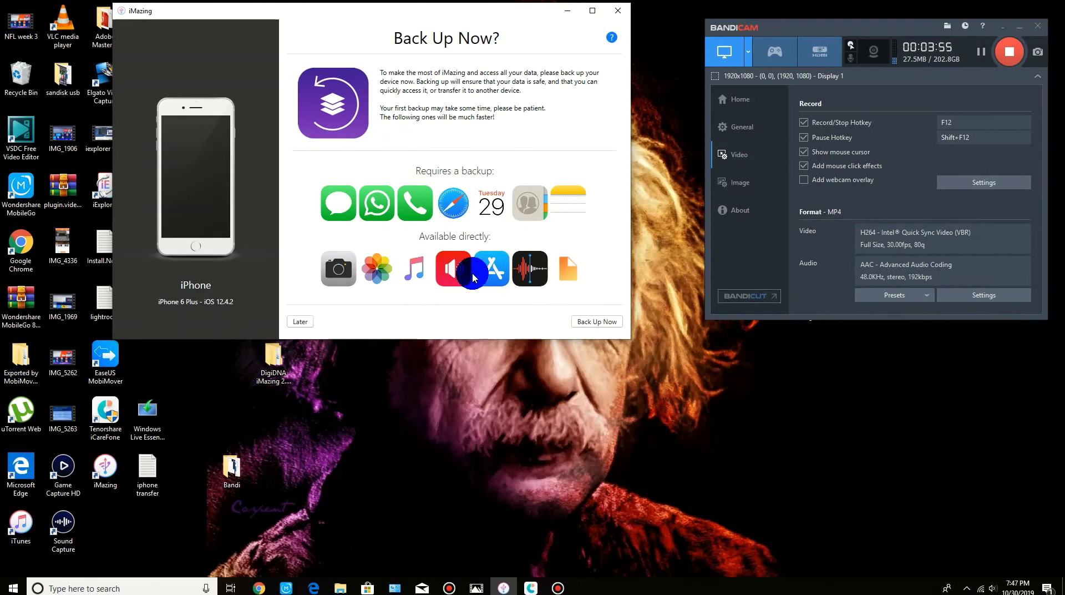
Step: Clear the iMazing windows from the desktop, then review the photos in the iphone notes folder and close it
{"action": "left_click", "coordinate": [611, 14]}
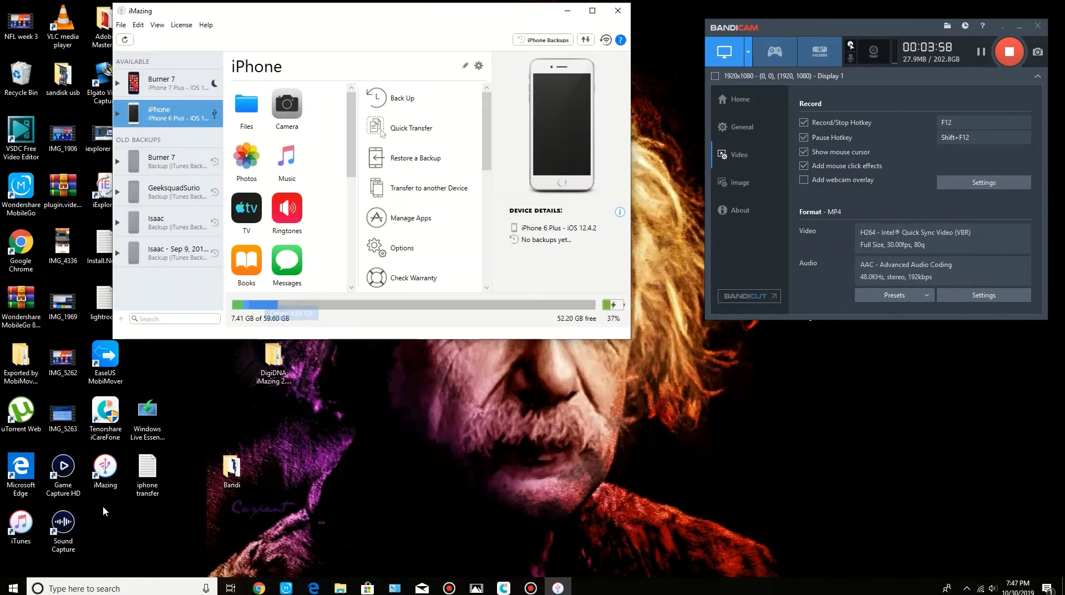
{"action": "left_click", "coordinate": [568, 17]}
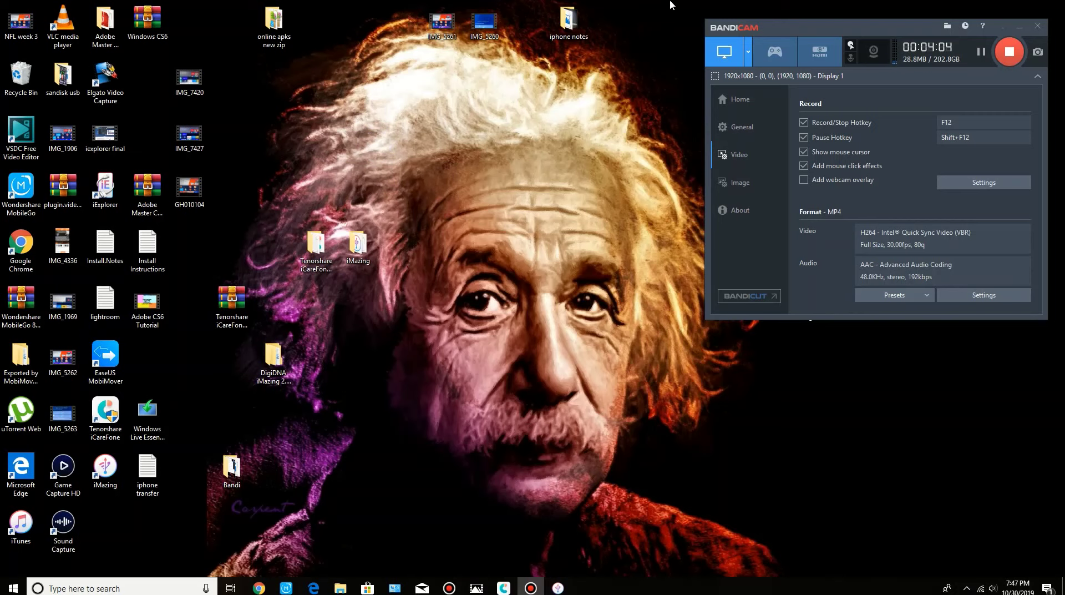
{"action": "double_click", "coordinate": [577, 20]}
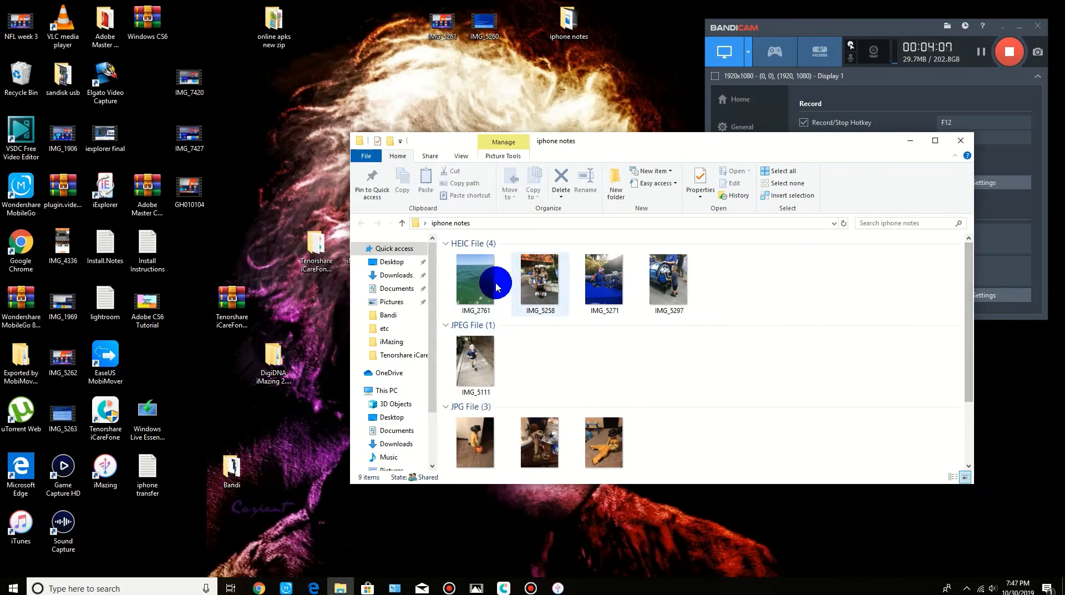
{"action": "left_click", "coordinate": [963, 143]}
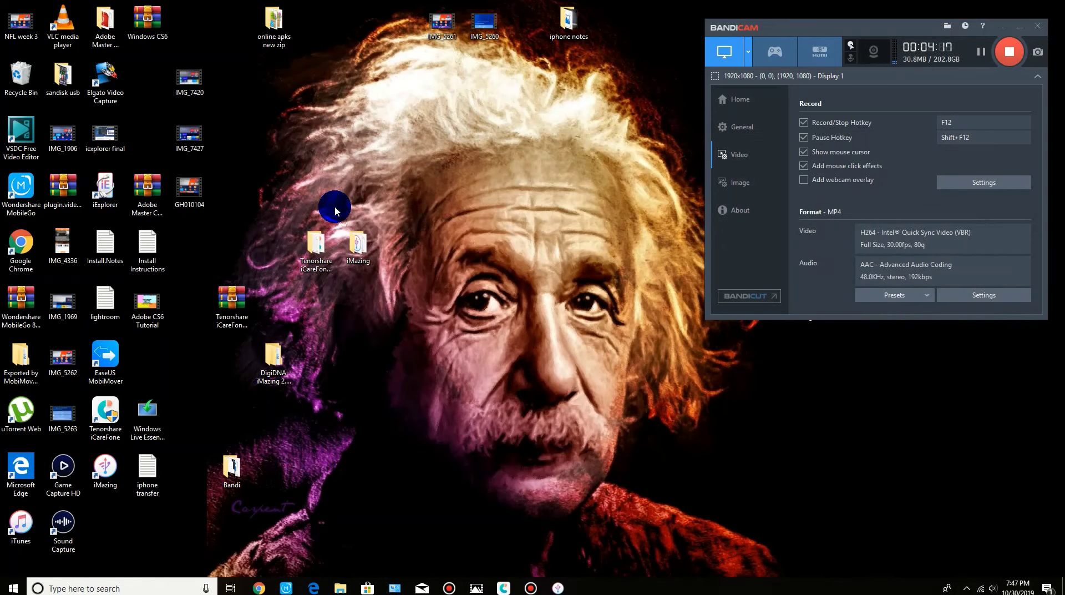